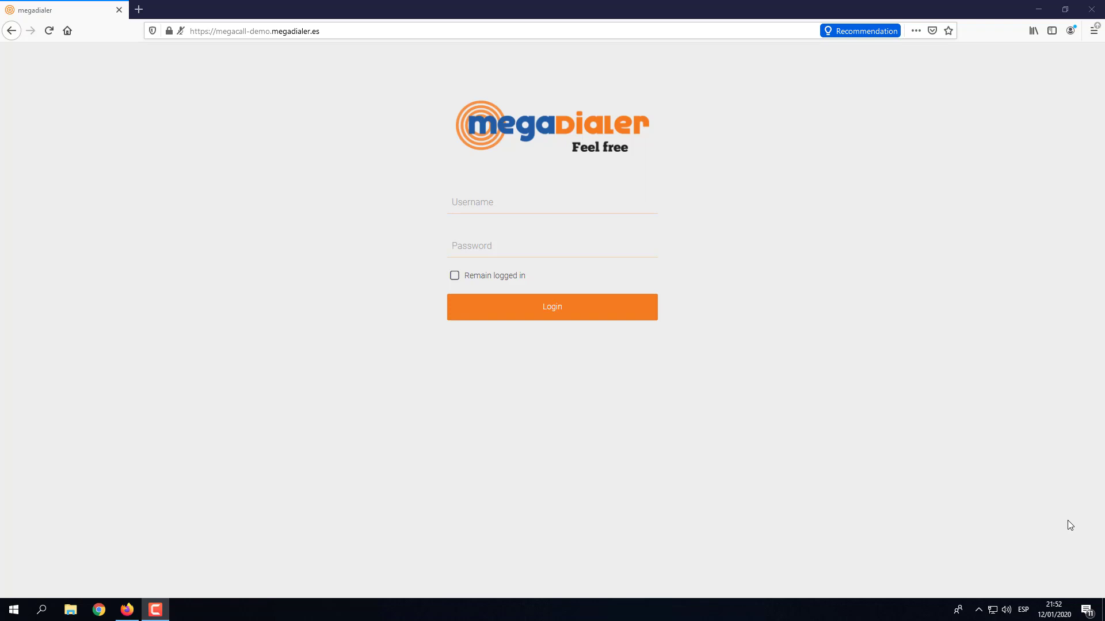
Log in to the Megadialer demo account with the saved username and password, then expand the sidebar.
{"action": "left_click", "coordinate": [474, 201]}
{"action": "left_click", "coordinate": [476, 223]}
{"action": "left_click", "coordinate": [557, 308]}
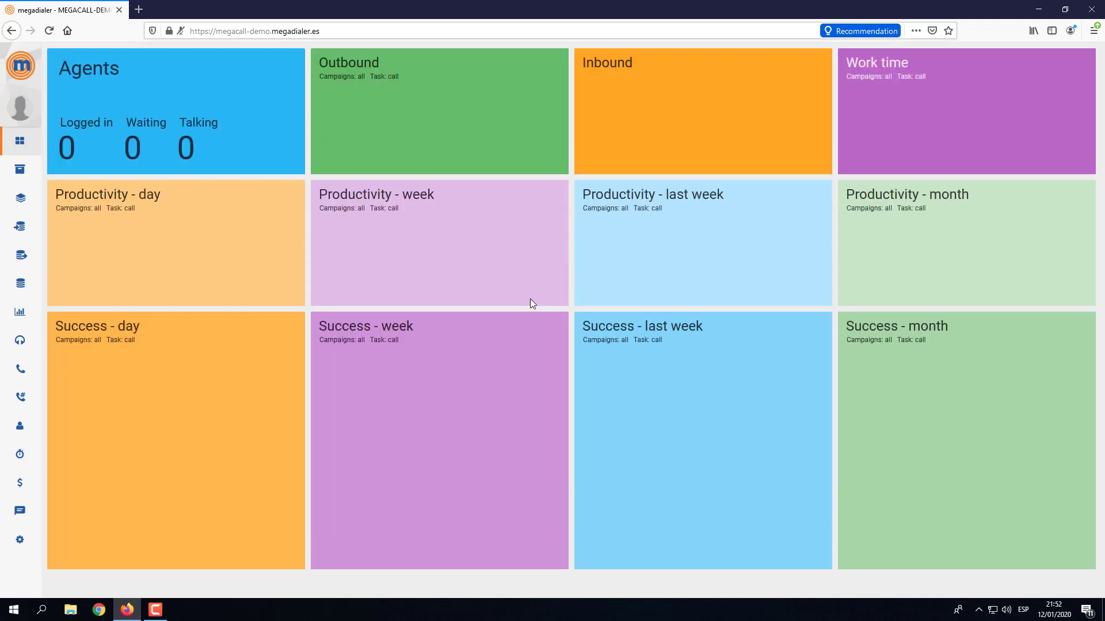
{"action": "mouse_move", "coordinate": [2, 226]}
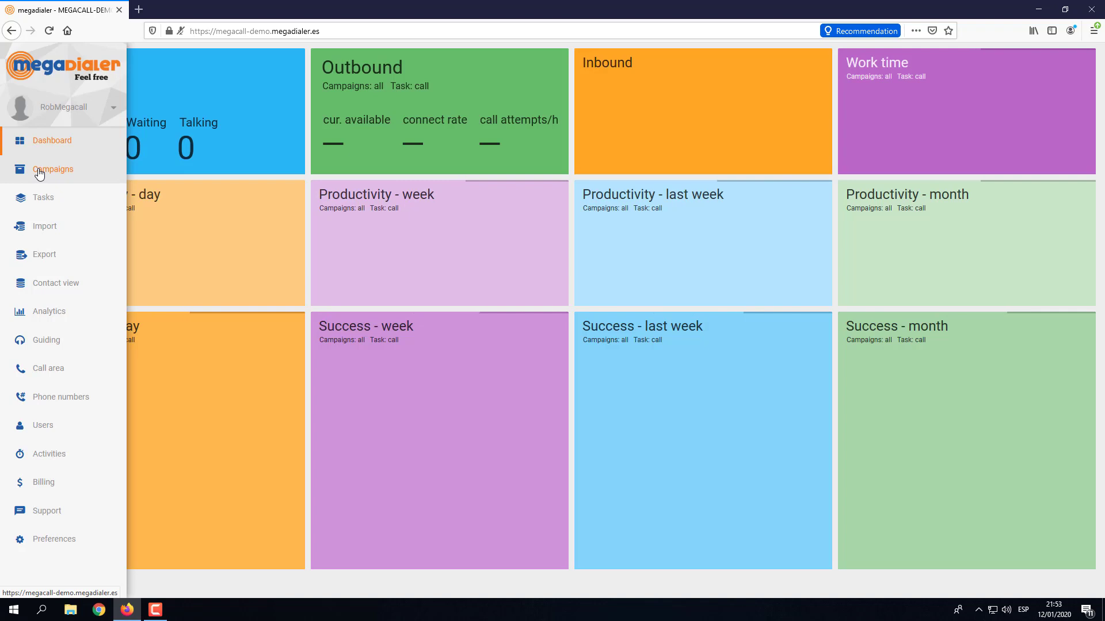
Open Basic Campaign's Form tab and select the Title, Firstname, Surname, Email_Address and Mobile_Number keys.
{"action": "left_click", "coordinate": [40, 174]}
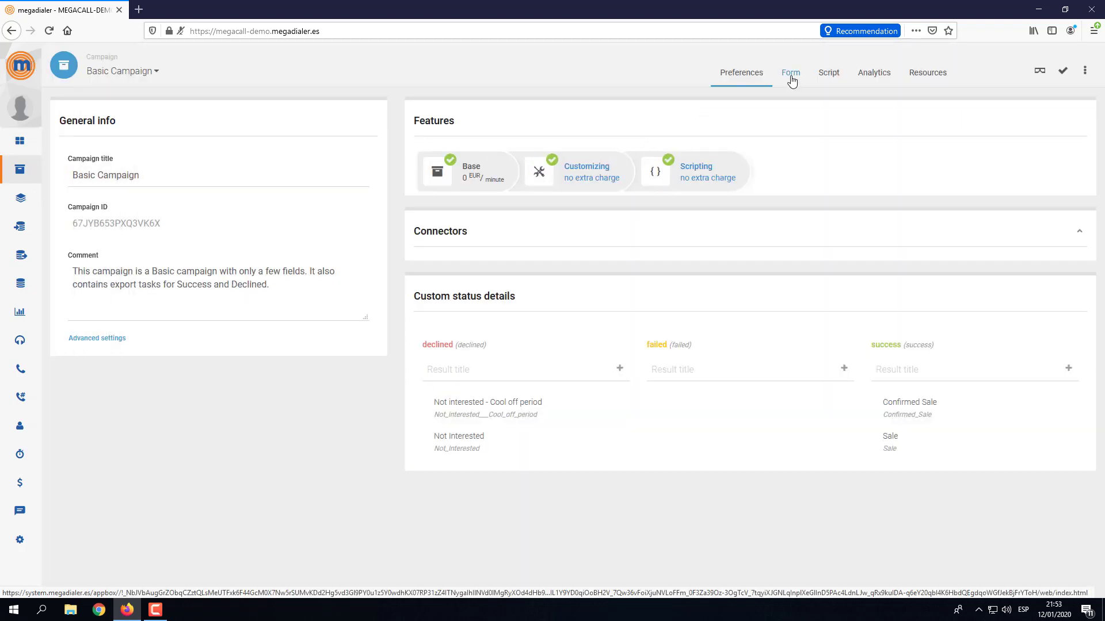
{"action": "left_click", "coordinate": [790, 74]}
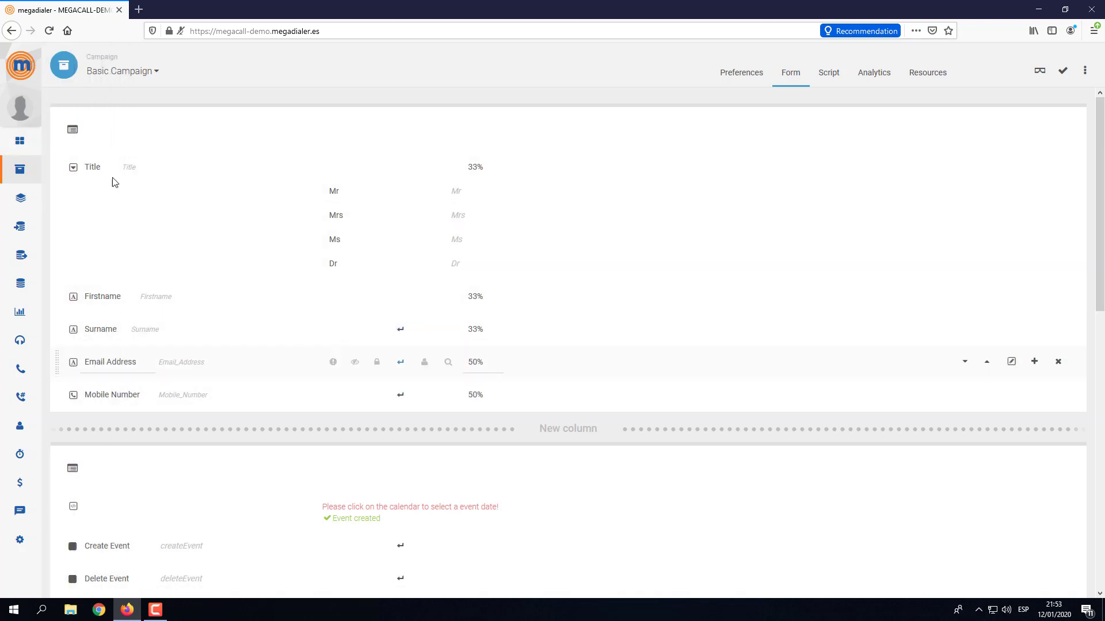
{"action": "double_click", "coordinate": [129, 167]}
{"action": "double_click", "coordinate": [148, 297]}
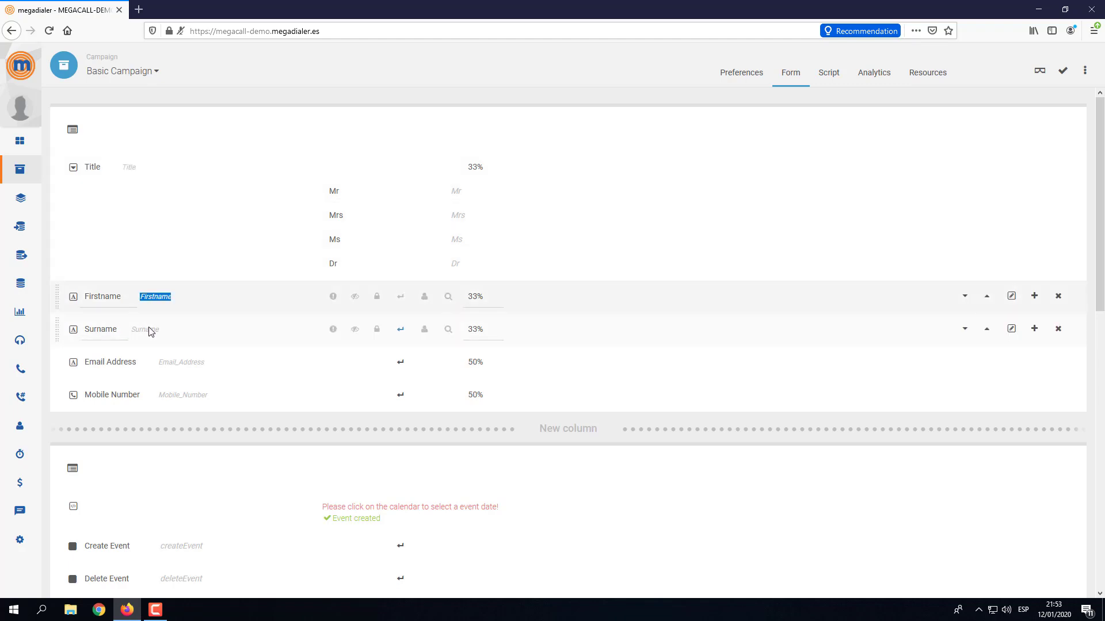
{"action": "double_click", "coordinate": [148, 331]}
{"action": "double_click", "coordinate": [163, 363]}
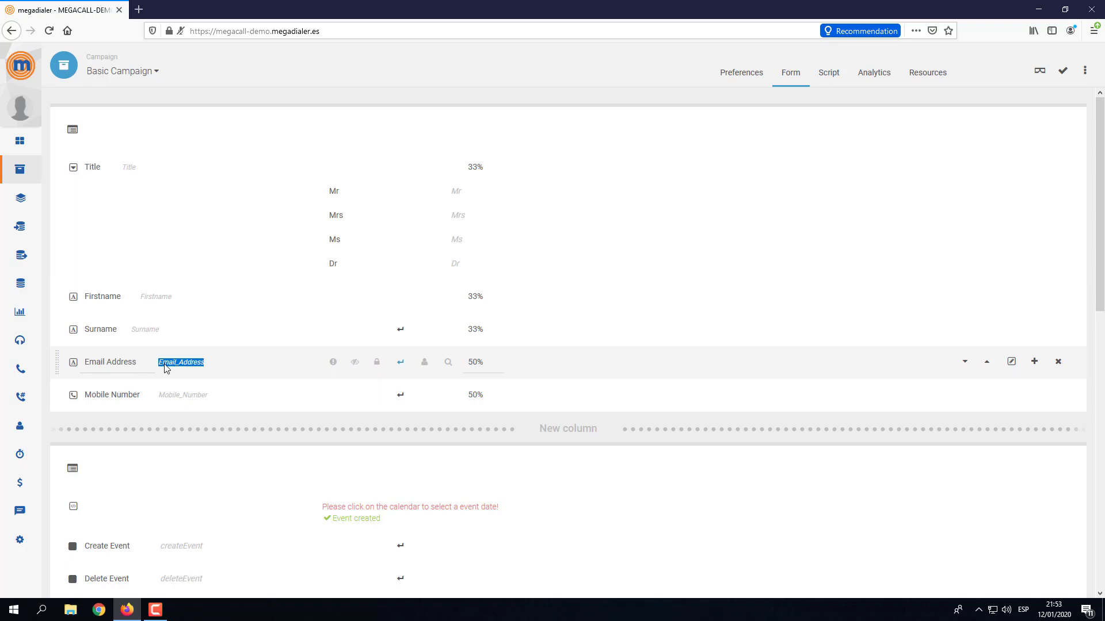
{"action": "double_click", "coordinate": [178, 396]}
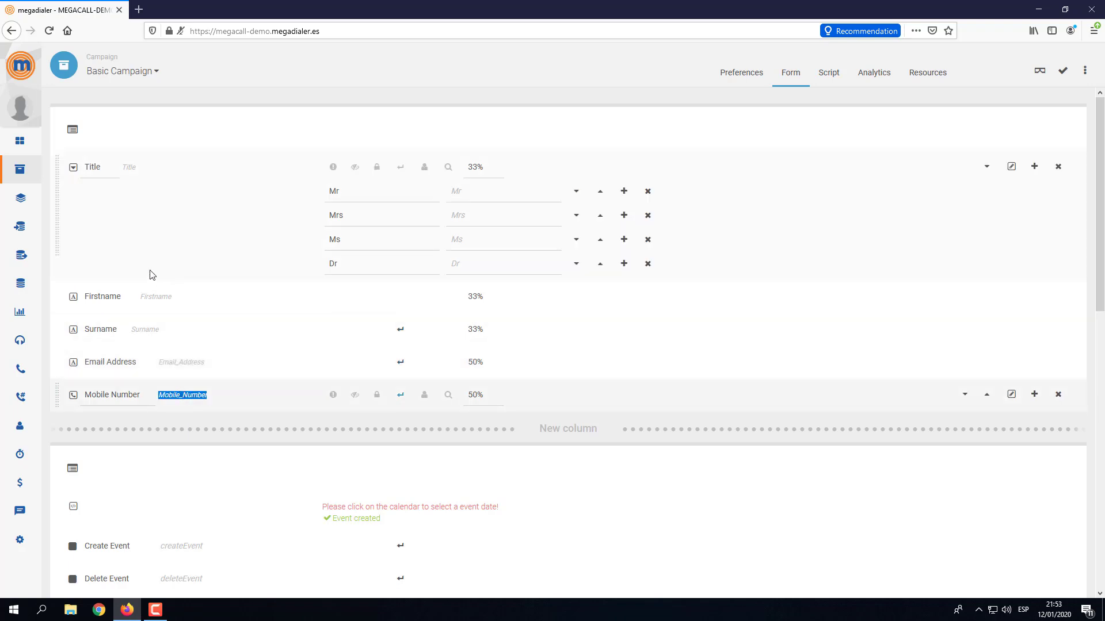
Select each field key again, from Title through Mobile_Number, to check their exact names.
{"action": "double_click", "coordinate": [96, 170]}
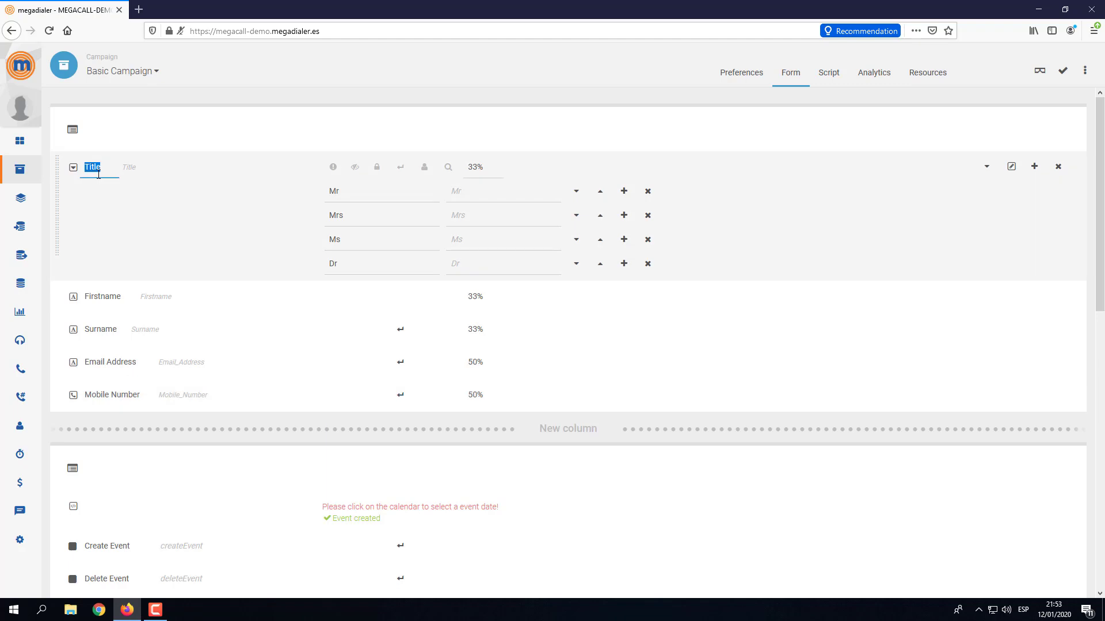
{"action": "double_click", "coordinate": [130, 168]}
{"action": "left_click", "coordinate": [131, 174]}
{"action": "double_click", "coordinate": [131, 174]}
{"action": "double_click", "coordinate": [156, 298]}
{"action": "double_click", "coordinate": [145, 330]}
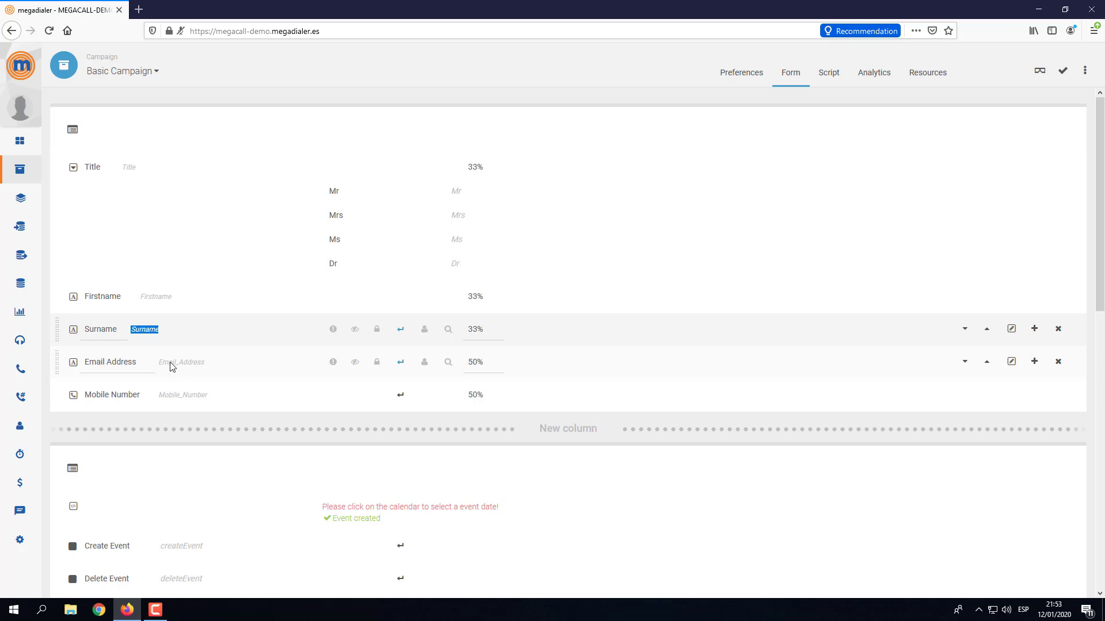
{"action": "double_click", "coordinate": [174, 368]}
{"action": "double_click", "coordinate": [177, 395]}
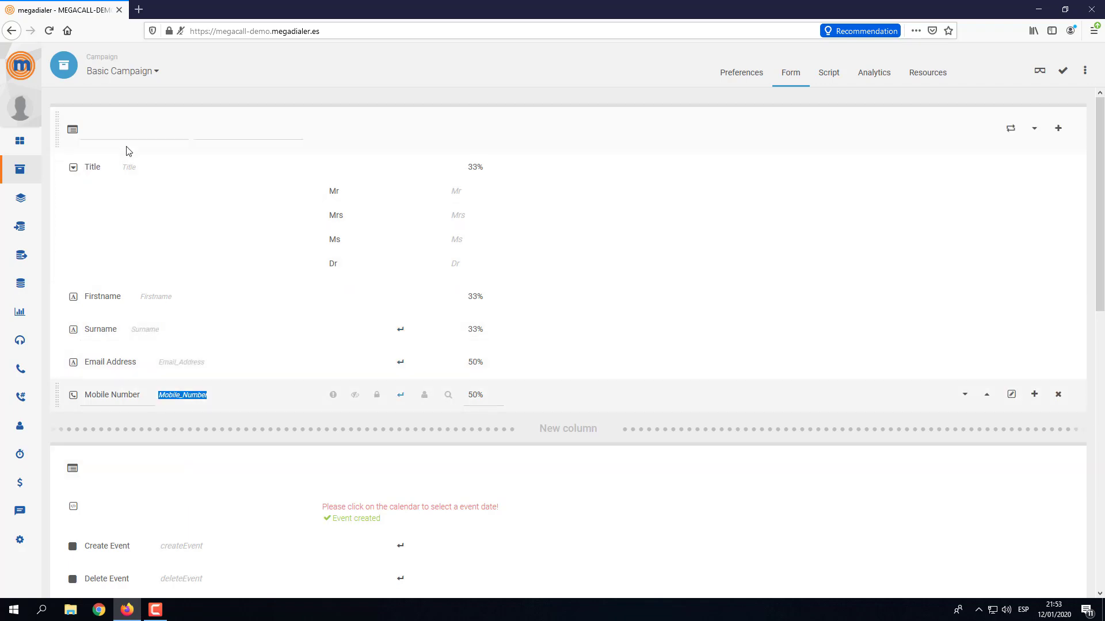
{"action": "double_click", "coordinate": [129, 167]}
{"action": "double_click", "coordinate": [155, 296]}
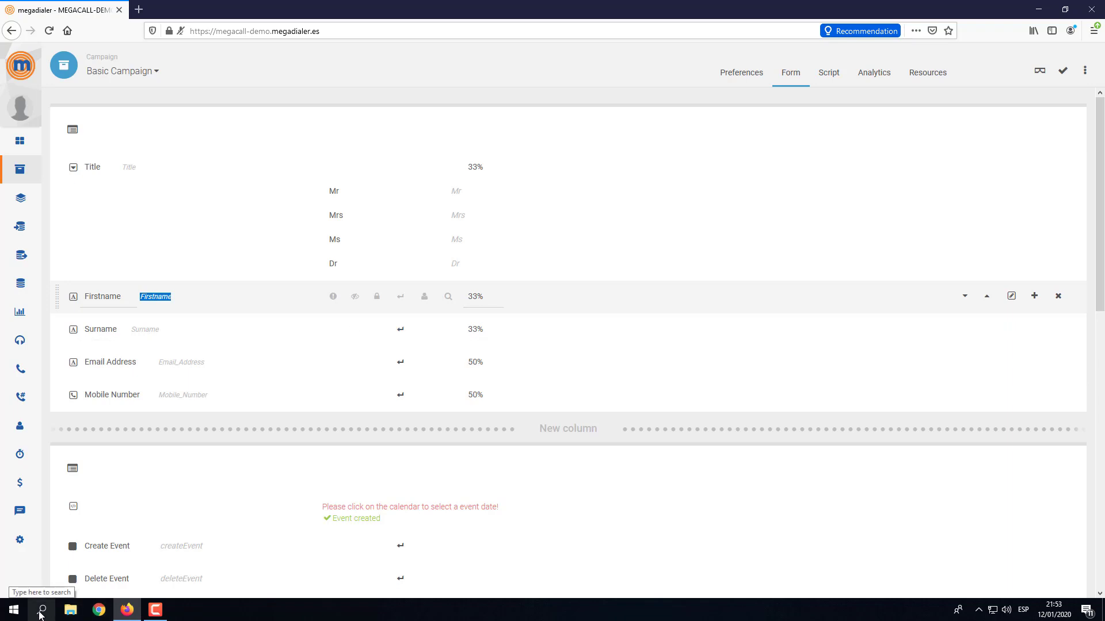
Launch Excel from Windows search and open a maximized blank workbook, Book1.
{"action": "left_click", "coordinate": [40, 611]}
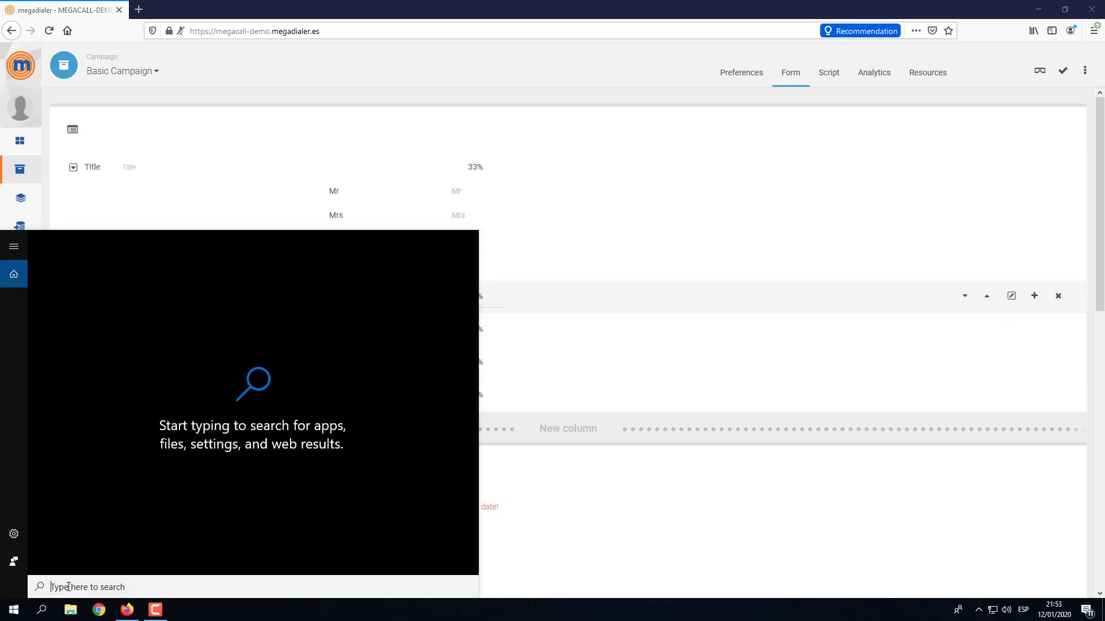
{"action": "type", "text": "exce"}
{"action": "key", "text": "Return"}
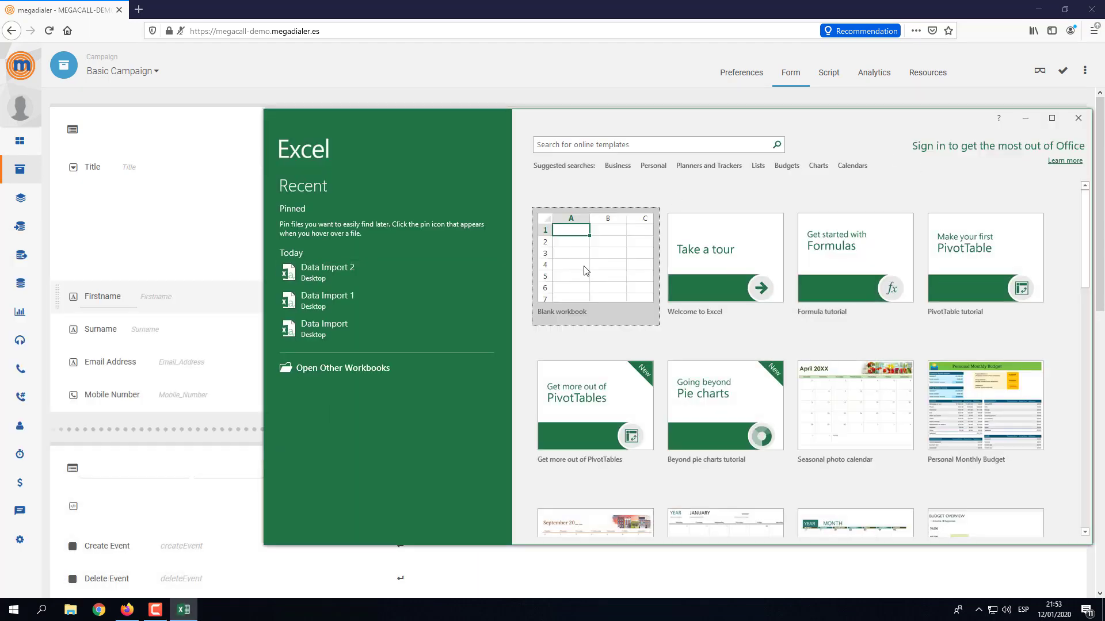
{"action": "left_click", "coordinate": [583, 265]}
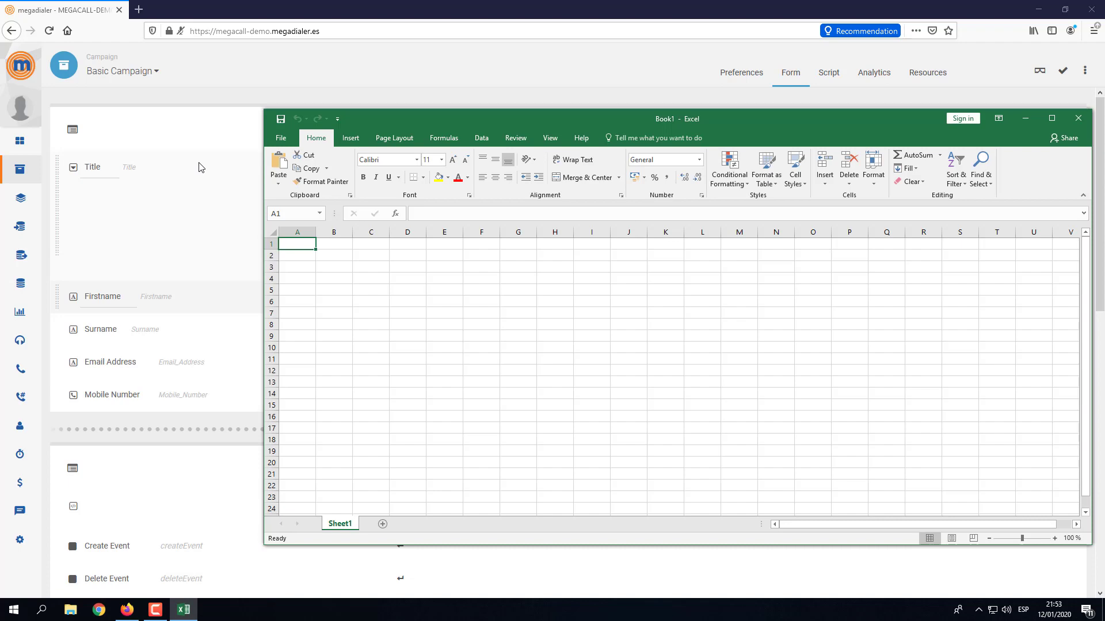
{"action": "double_click", "coordinate": [488, 120]}
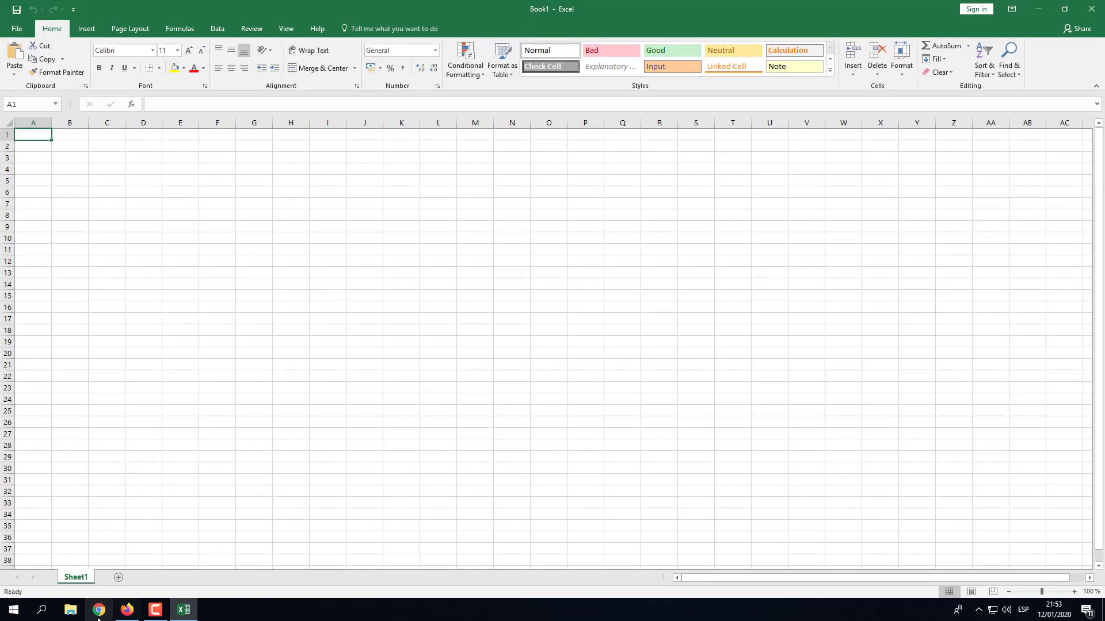
Copy the Title and Firstname keys from the Megadialer form into Excel cells A1 and B1.
{"action": "left_click", "coordinate": [127, 610]}
{"action": "left_click", "coordinate": [128, 167]}
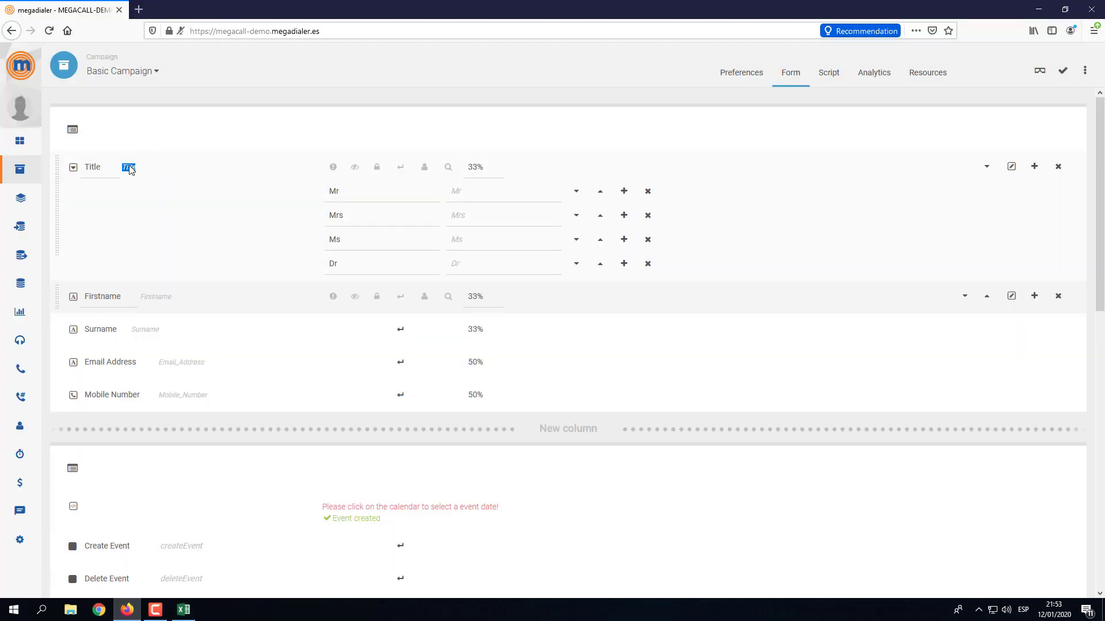
{"action": "key", "text": "ctrl+c"}
{"action": "left_click", "coordinate": [183, 610]}
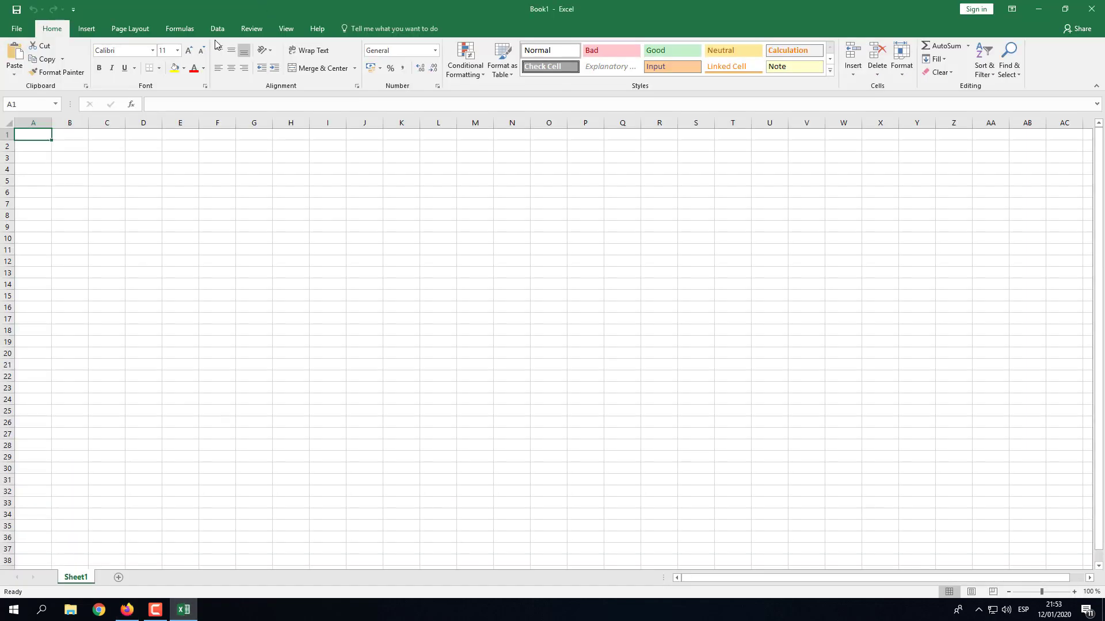
{"action": "key", "text": "ctrl+v"}
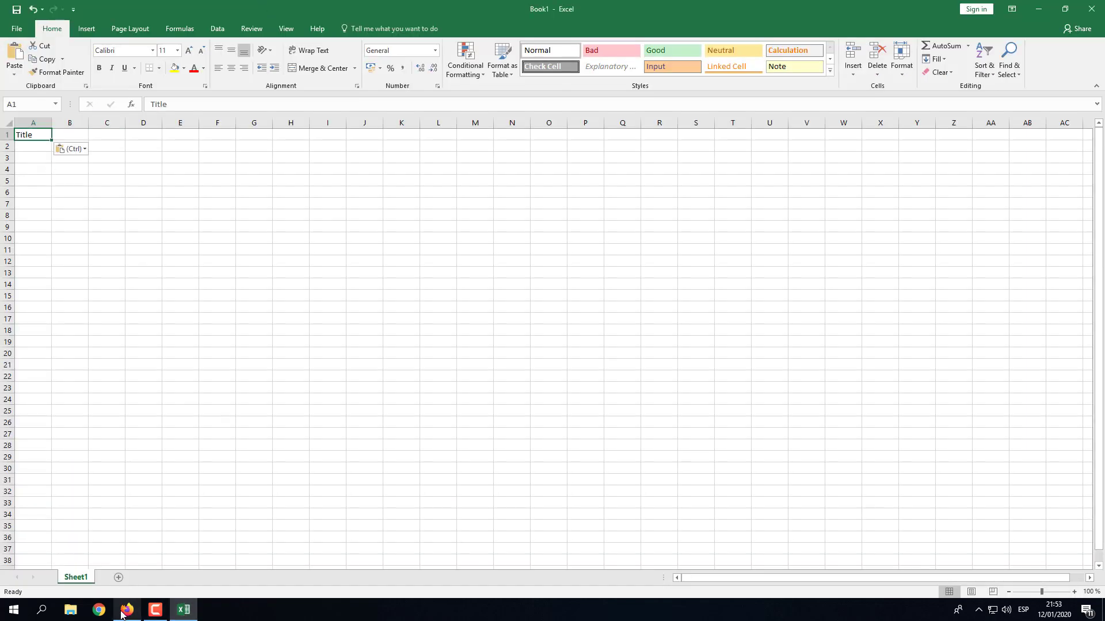
{"action": "left_click", "coordinate": [127, 610]}
{"action": "left_click", "coordinate": [148, 298]}
{"action": "key", "text": "ctrl+c"}
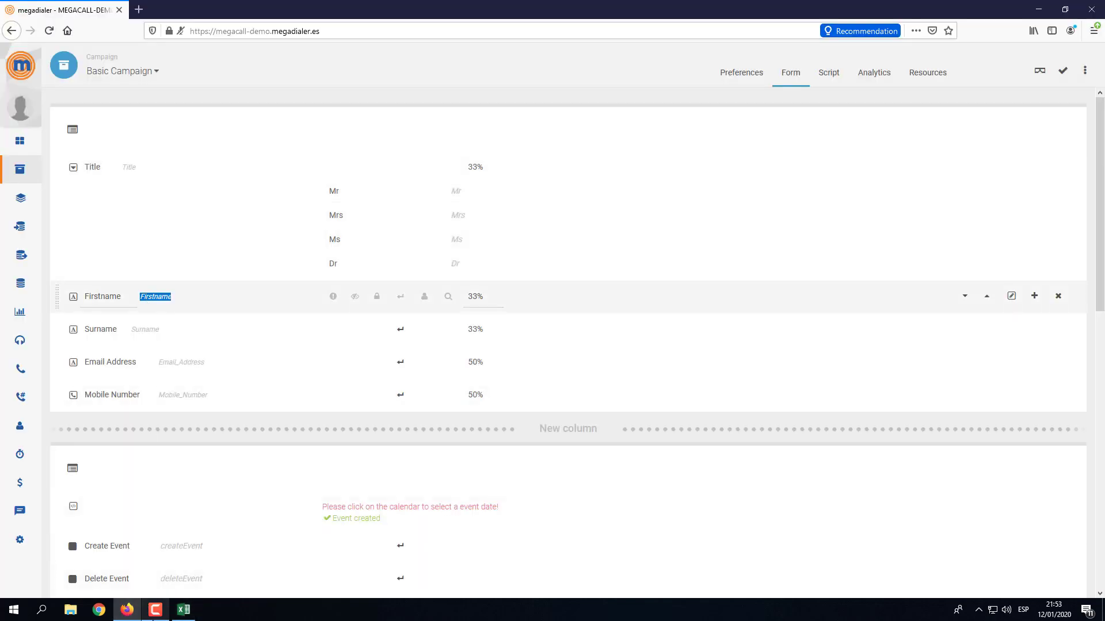
{"action": "left_click", "coordinate": [183, 610]}
{"action": "left_click", "coordinate": [75, 136]}
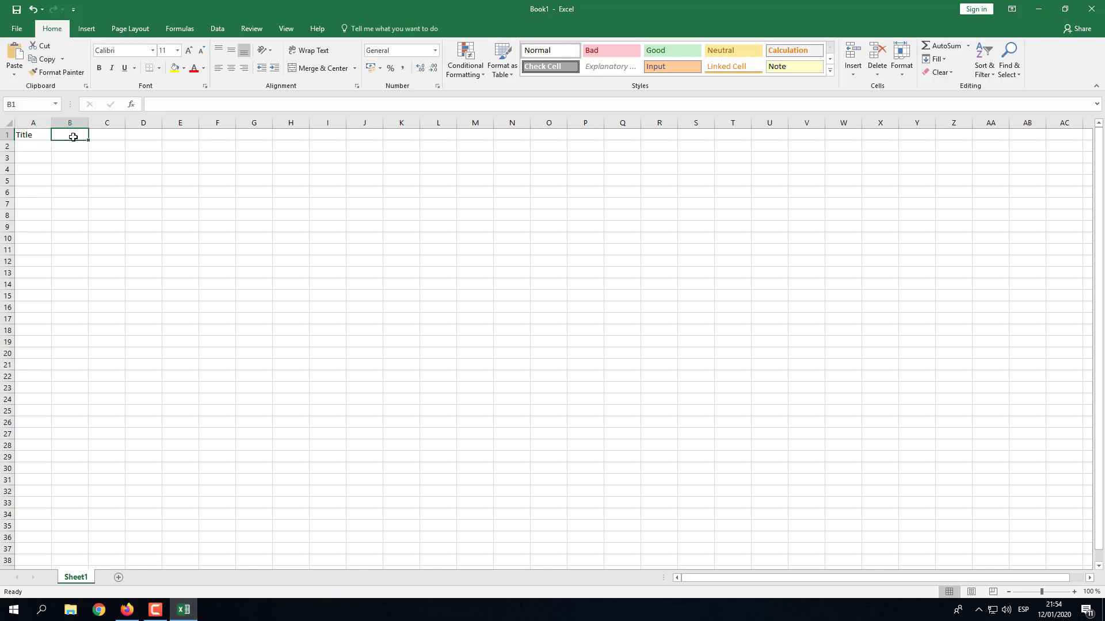
{"action": "key", "text": "ctrl+v"}
Copy the Surname and Email_Address keys into cells C1 and D1.
{"action": "left_click", "coordinate": [127, 609]}
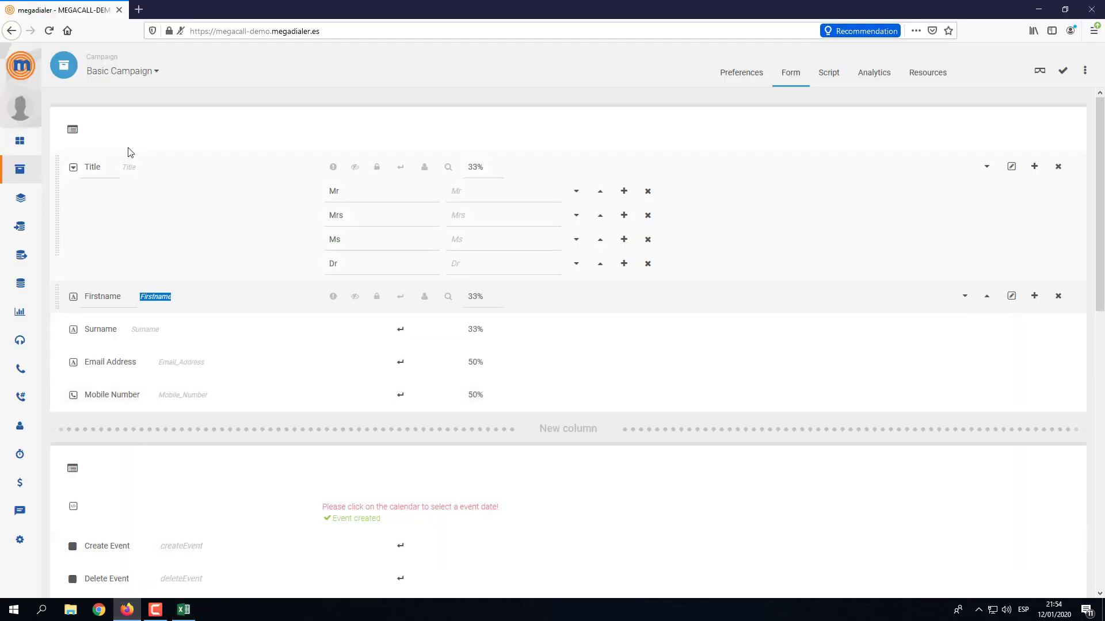
{"action": "left_click", "coordinate": [144, 329]}
{"action": "left_click", "coordinate": [183, 610]}
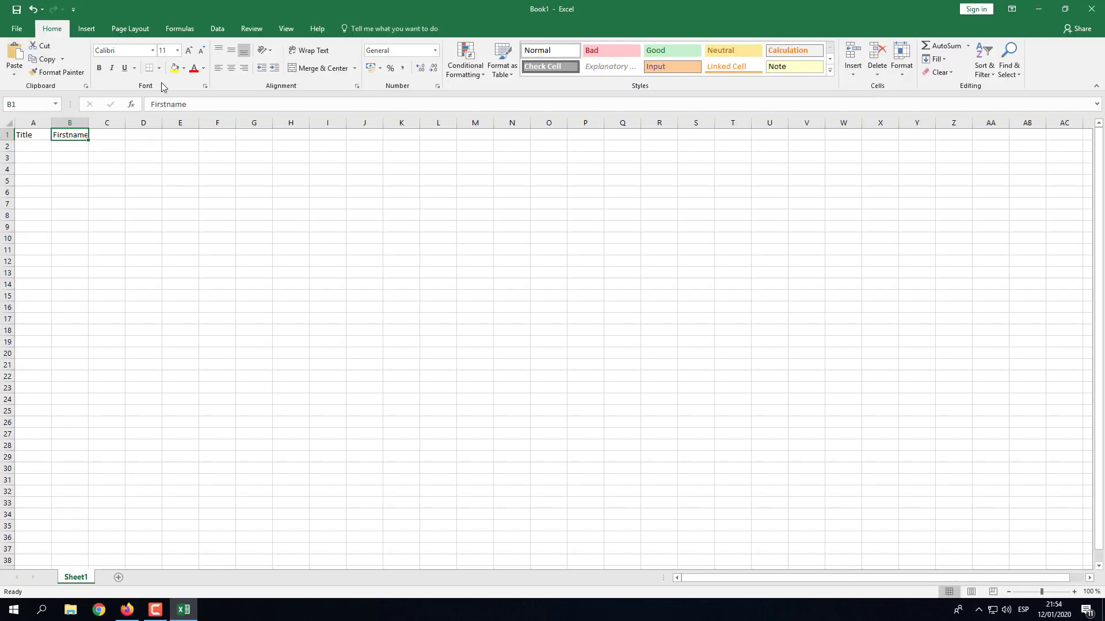
{"action": "left_click", "coordinate": [115, 135]}
{"action": "key", "text": "ctrl+v"}
{"action": "left_click", "coordinate": [127, 608]}
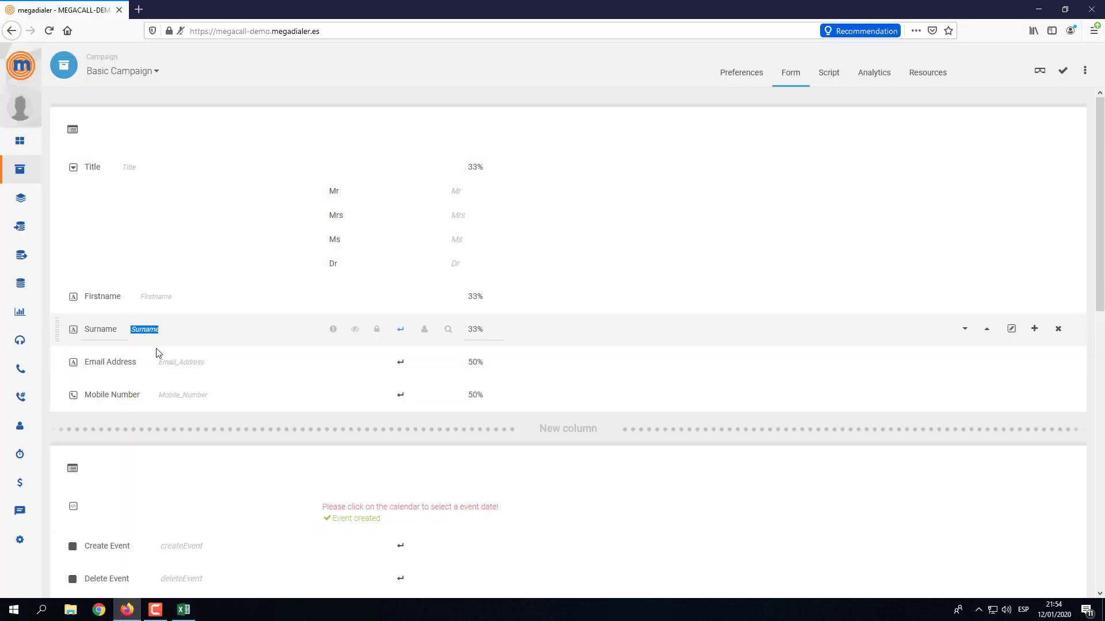
{"action": "left_click", "coordinate": [179, 361]}
{"action": "left_click", "coordinate": [183, 610]}
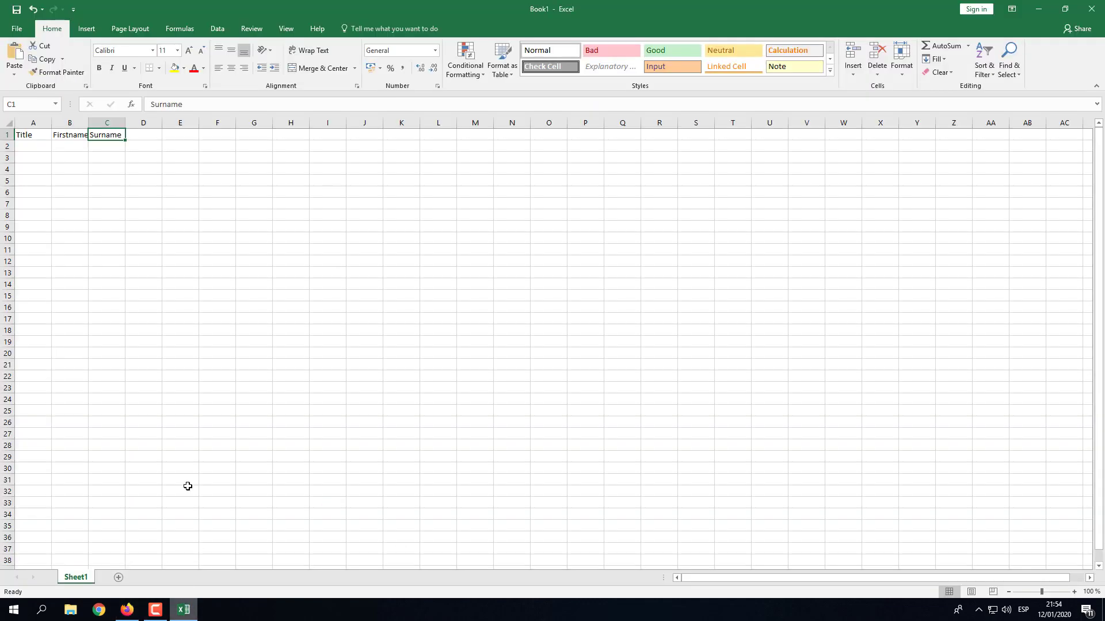
{"action": "left_click", "coordinate": [141, 134]}
{"action": "key", "text": "ctrl+v"}
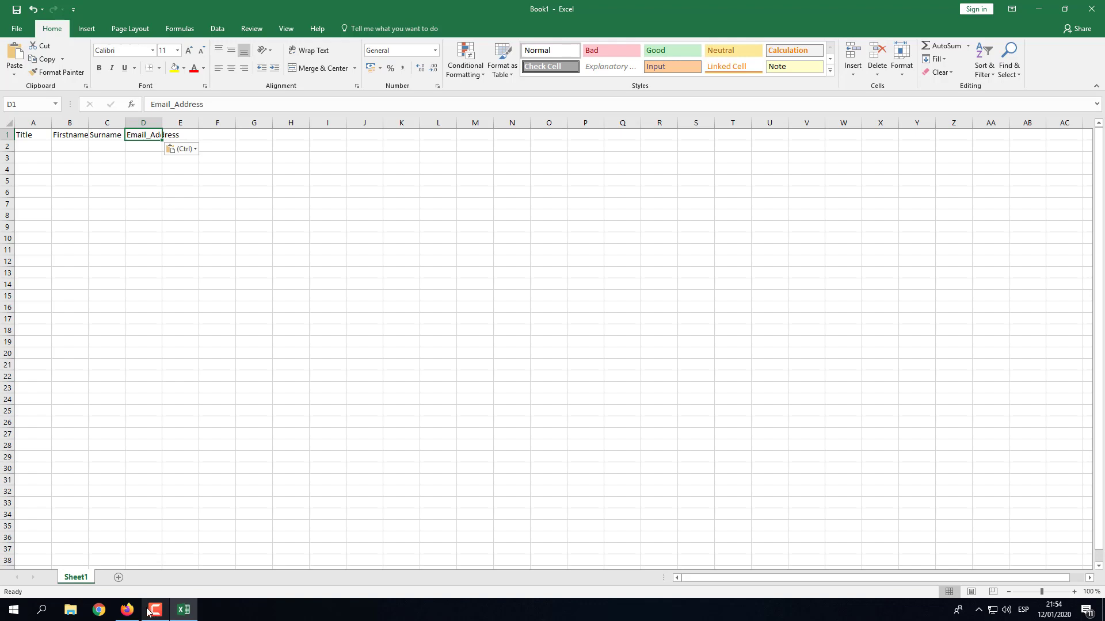
Paste the Mobile_Number key into E1 and select columns A through F.
{"action": "left_click", "coordinate": [127, 610]}
{"action": "left_click", "coordinate": [181, 395]}
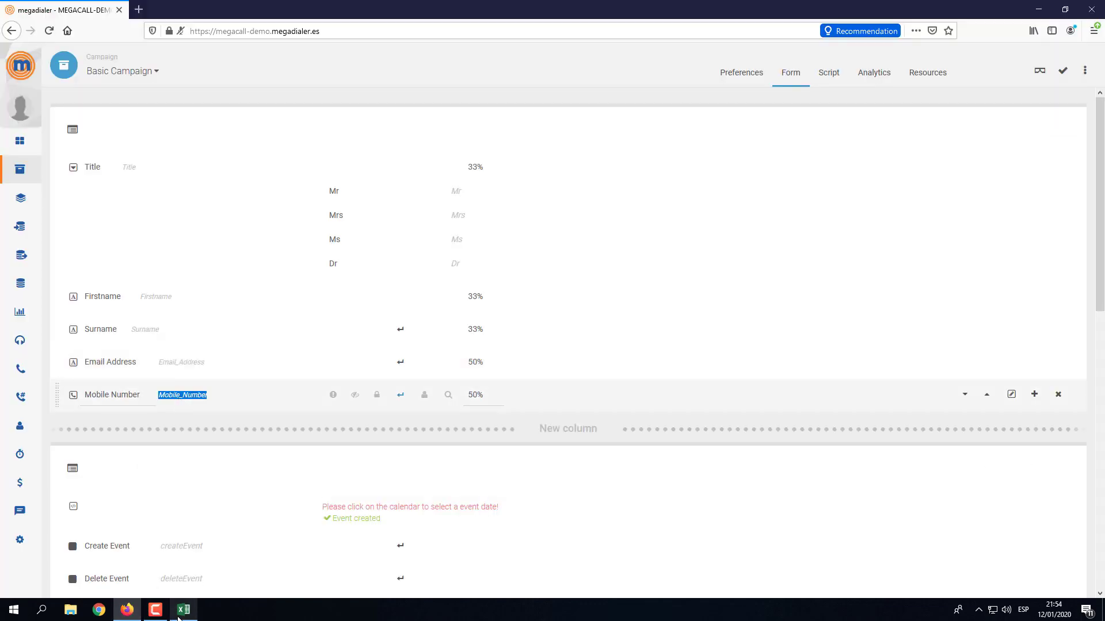
{"action": "left_click", "coordinate": [177, 618]}
{"action": "left_click", "coordinate": [185, 135]}
{"action": "key", "text": "ctrl+v"}
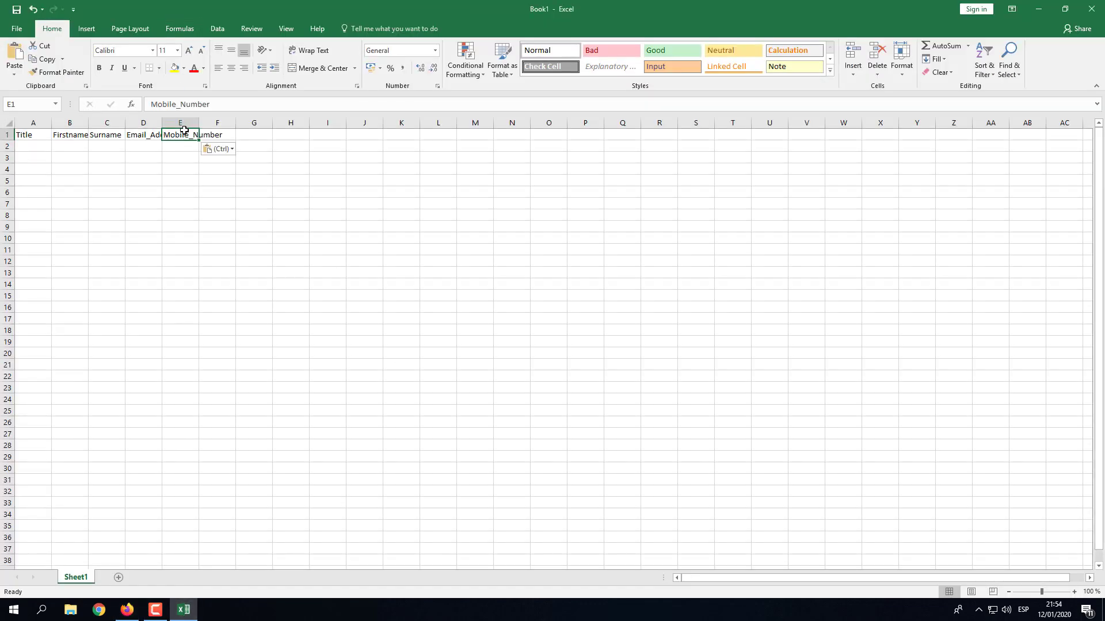
{"action": "left_click_drag", "start_coordinate": [44, 119], "coordinate": [328, 123]}
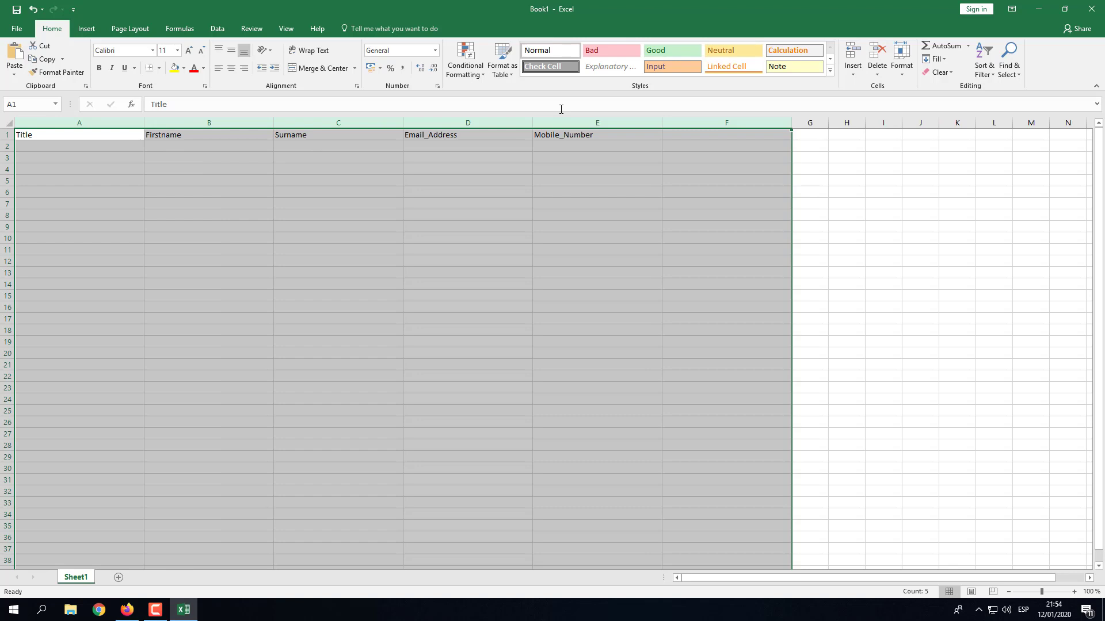
Enter a sample contact's first name, surname, e-mail and mobile number into cells B2 to E2.
{"action": "left_click", "coordinate": [57, 147]}
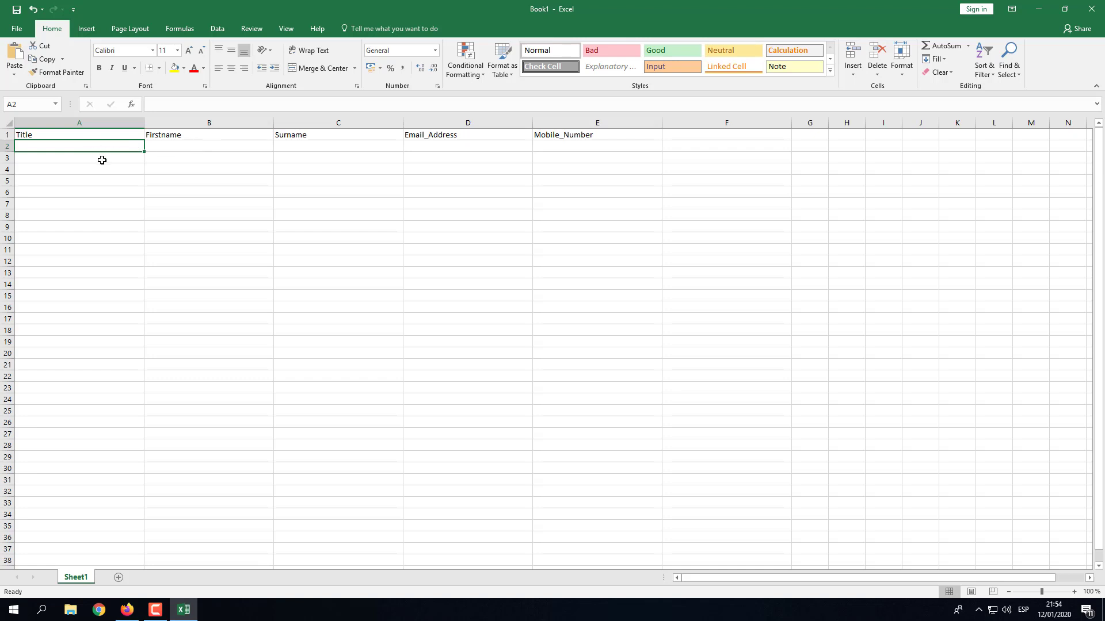
{"action": "left_click", "coordinate": [222, 145]}
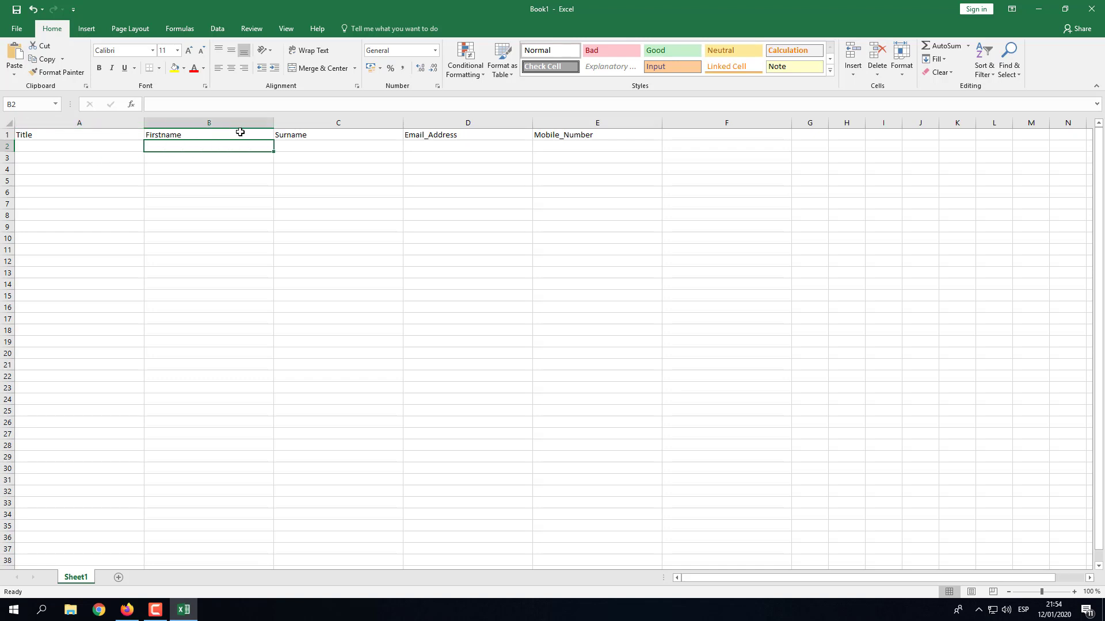
{"action": "key", "text": "Tab"}
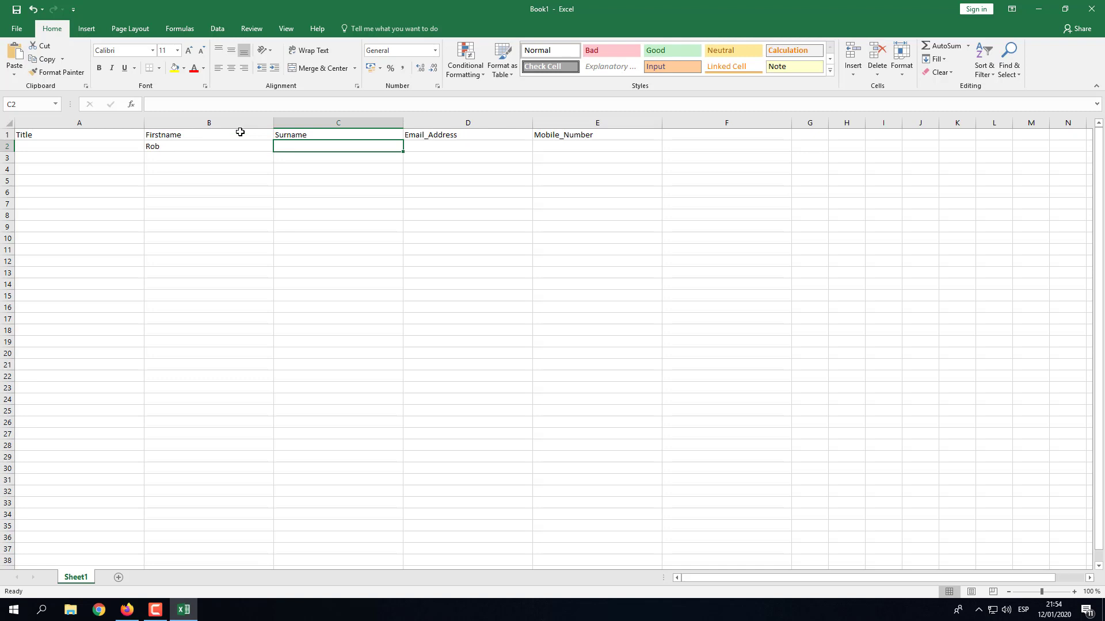
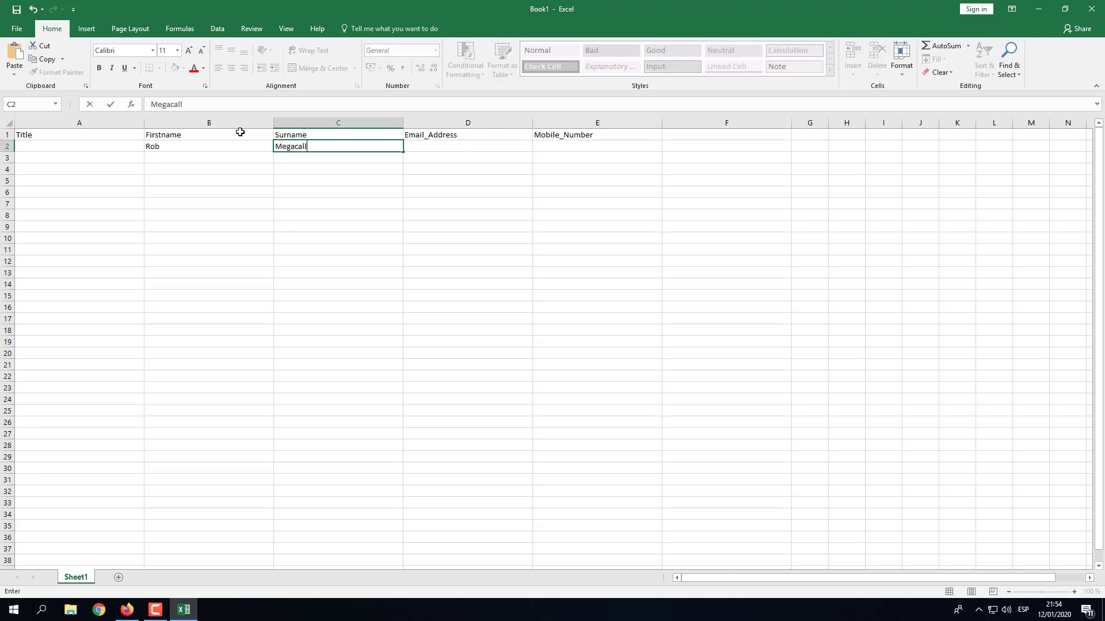
{"action": "key", "text": "Tab"}
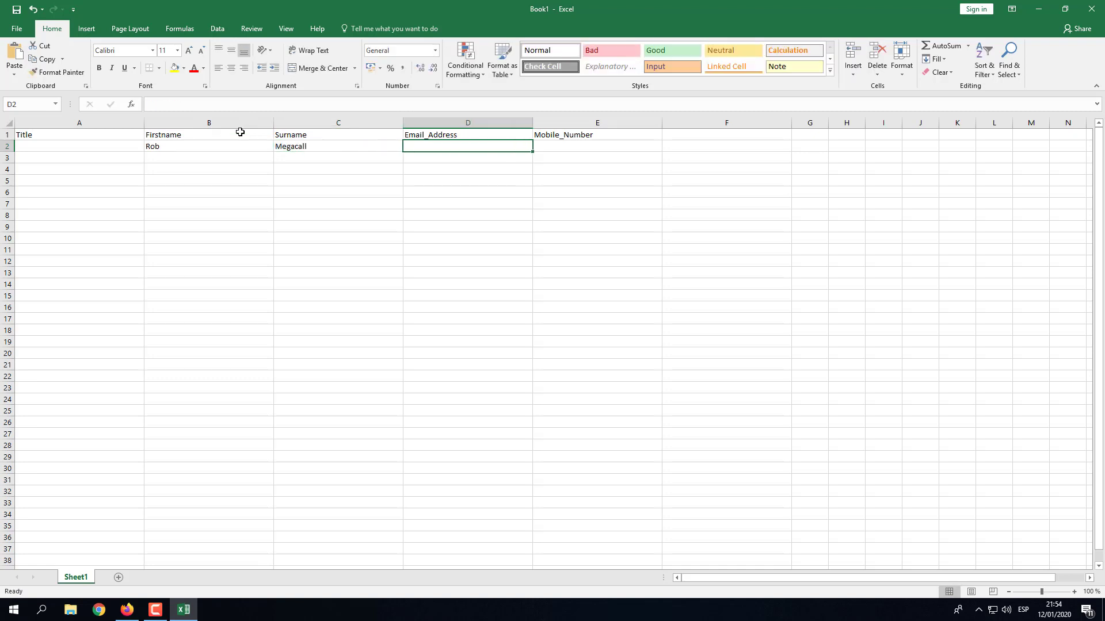
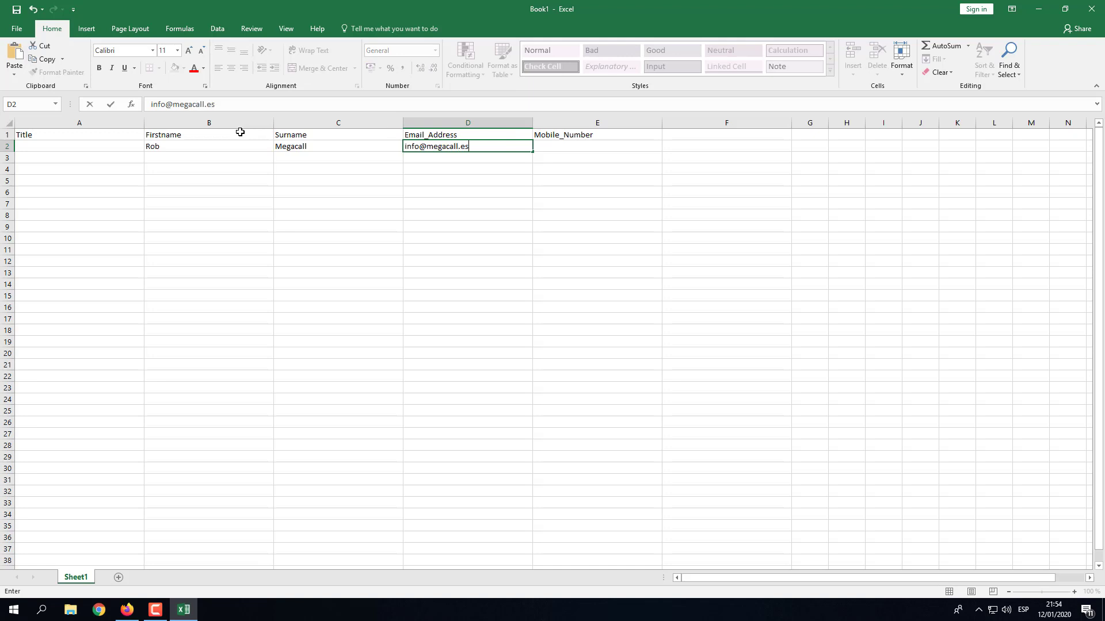
{"action": "key", "text": "Tab"}
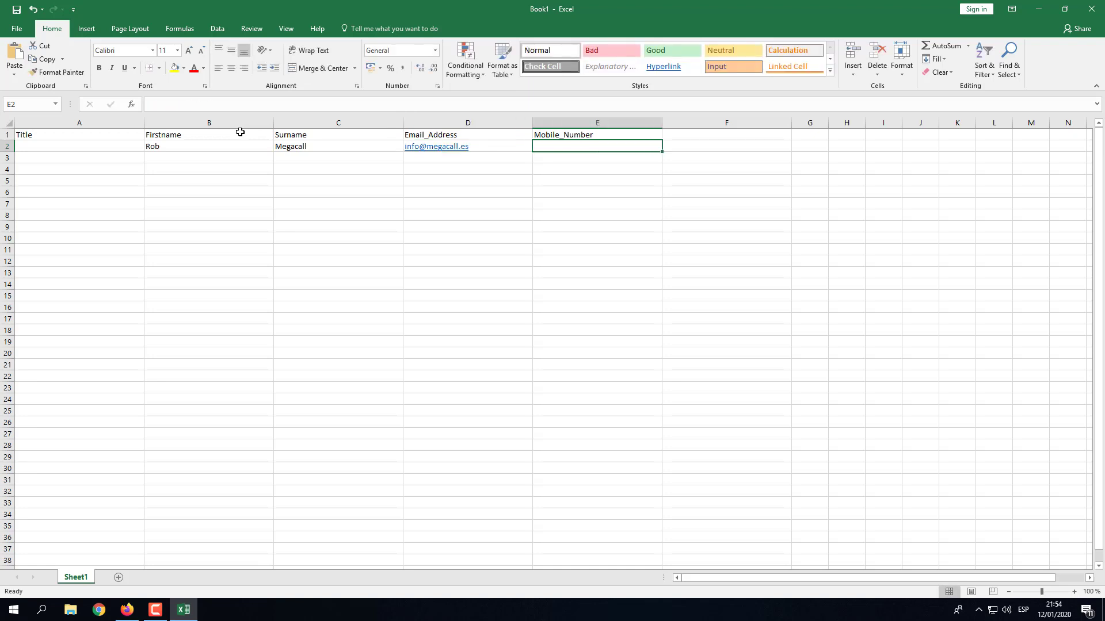
{"action": "key", "text": "BackSpace"}
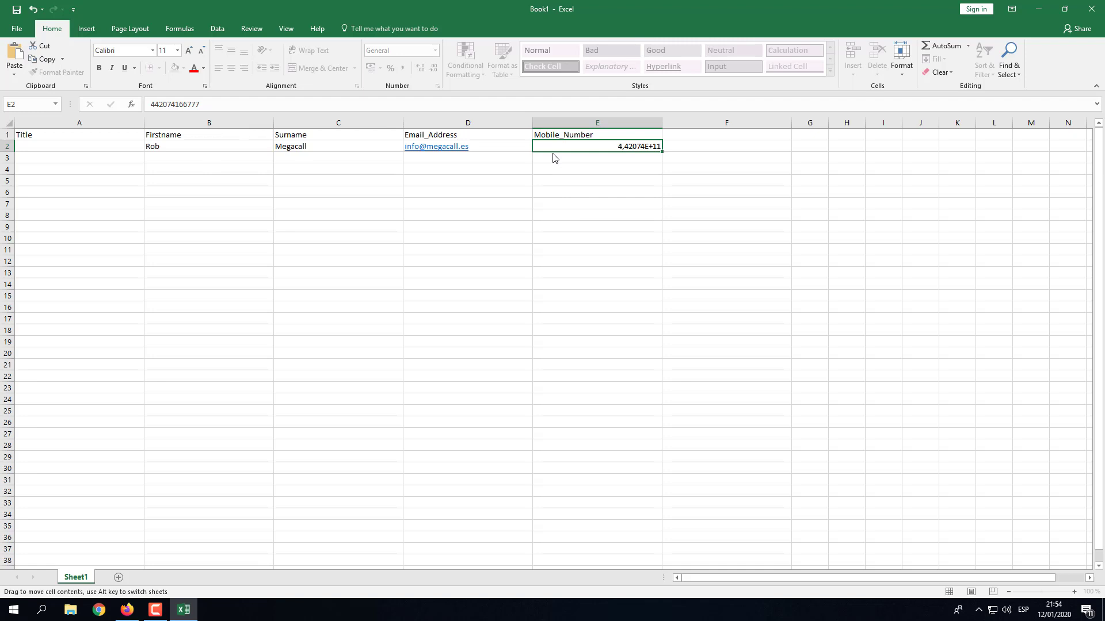
{"action": "key", "text": "ctrl+Return"}
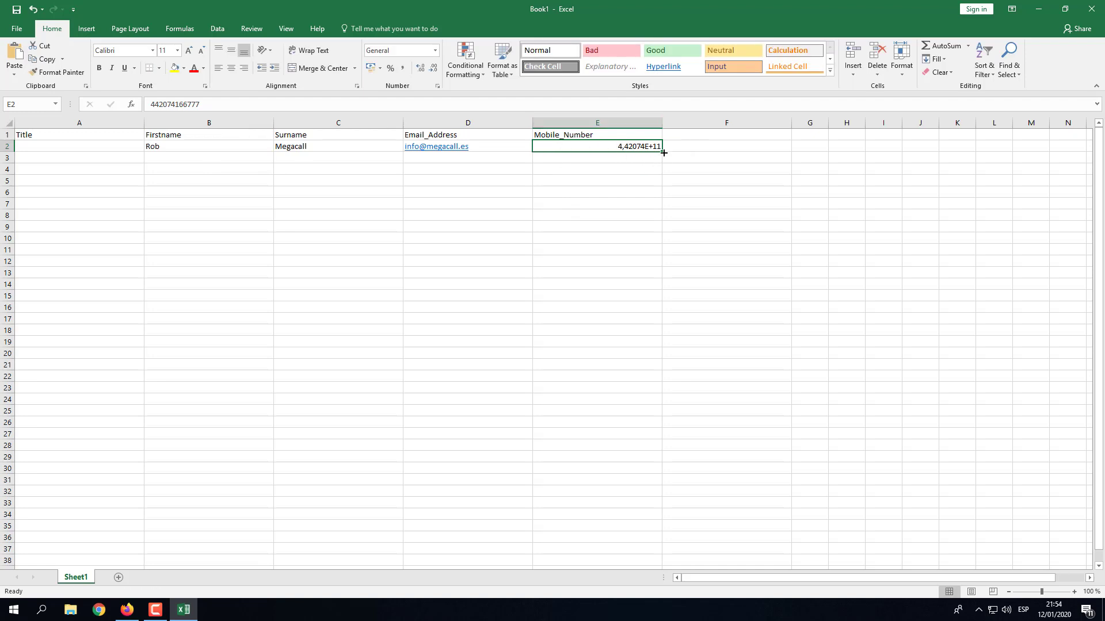
Format column E as Number with 0 decimal places so E2 shows the full mobile number.
{"action": "left_click", "coordinate": [619, 123]}
{"action": "right_click", "coordinate": [619, 128]}
{"action": "left_click", "coordinate": [647, 251]}
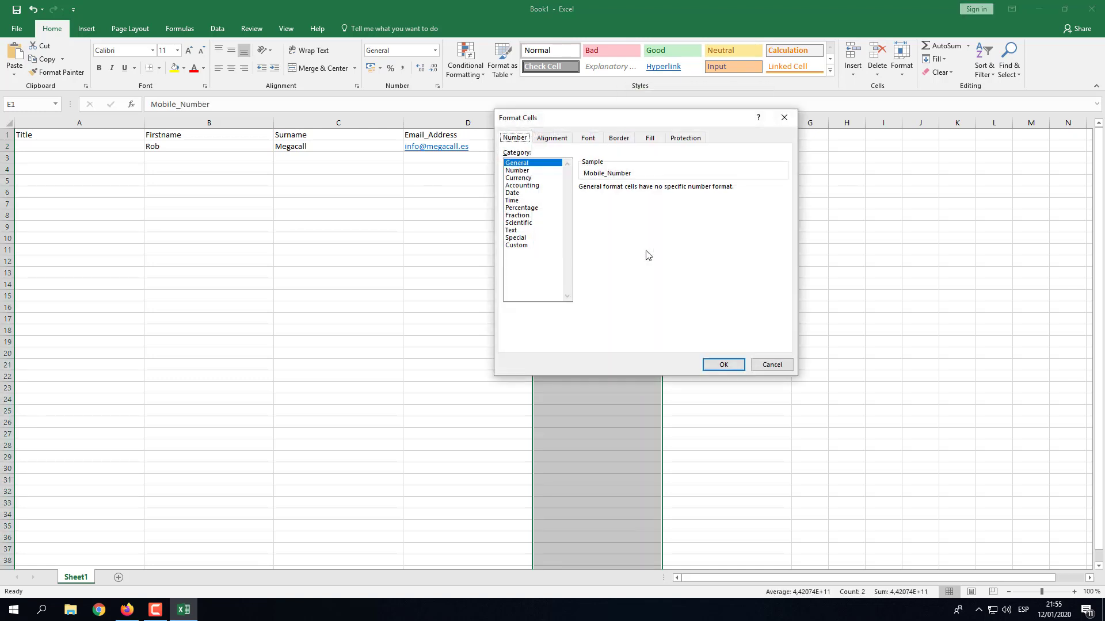
{"action": "left_click", "coordinate": [517, 170]}
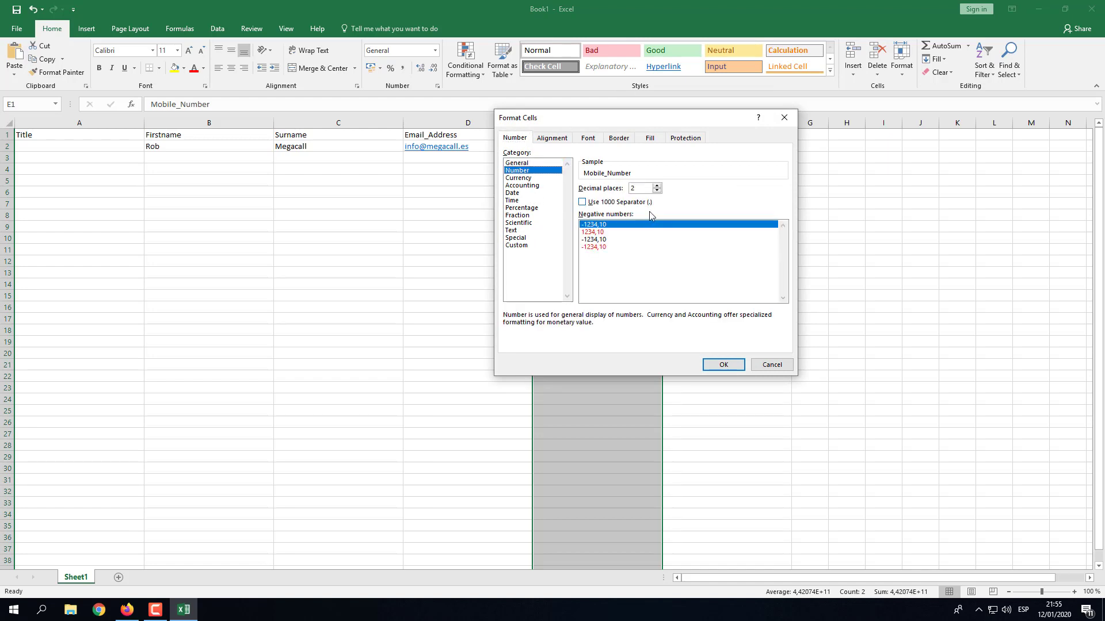
{"action": "left_click", "coordinate": [656, 191]}
{"action": "left_click", "coordinate": [657, 192]}
{"action": "left_click", "coordinate": [723, 365]}
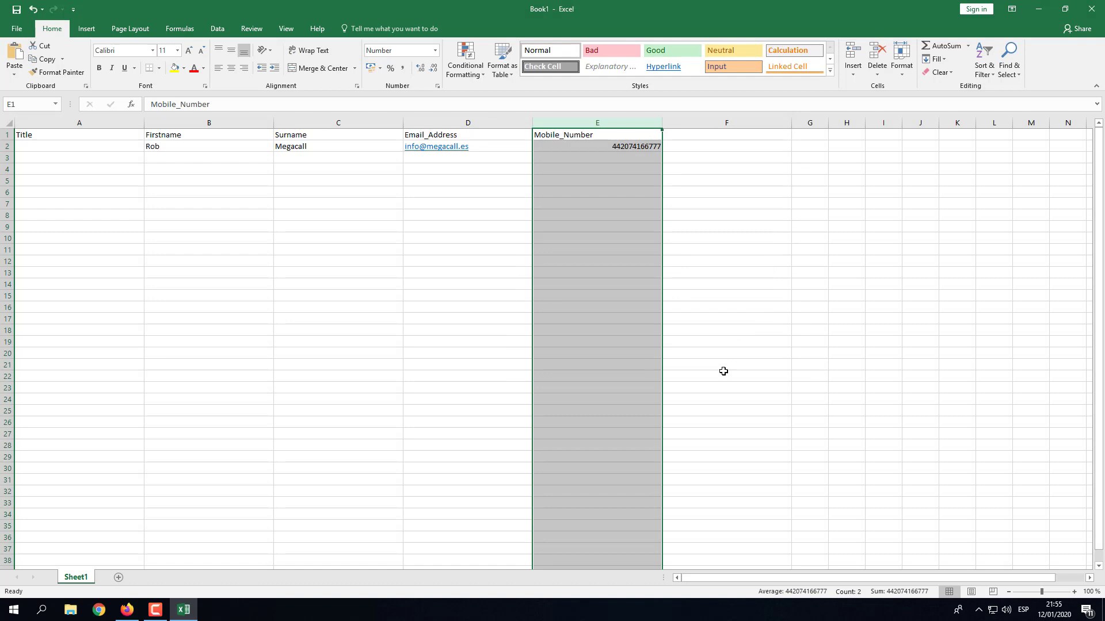
{"action": "left_click", "coordinate": [597, 147]}
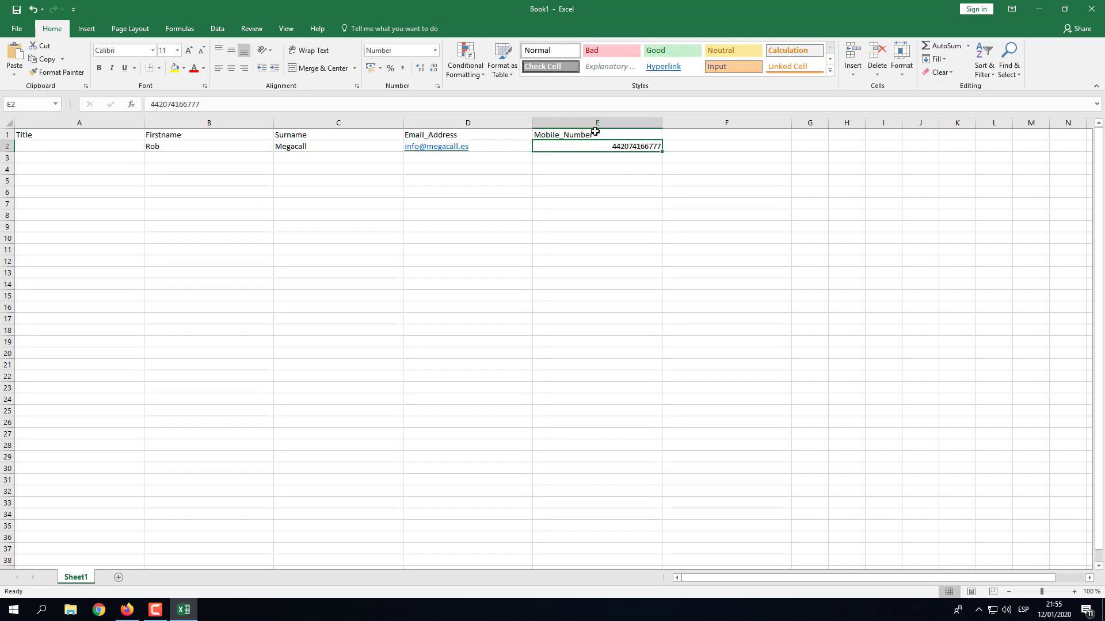
Save the sheet to the Desktop as 'Data Import 1' in CSV (Comma delimited) format, replacing the existing file.
{"action": "left_click", "coordinate": [16, 30]}
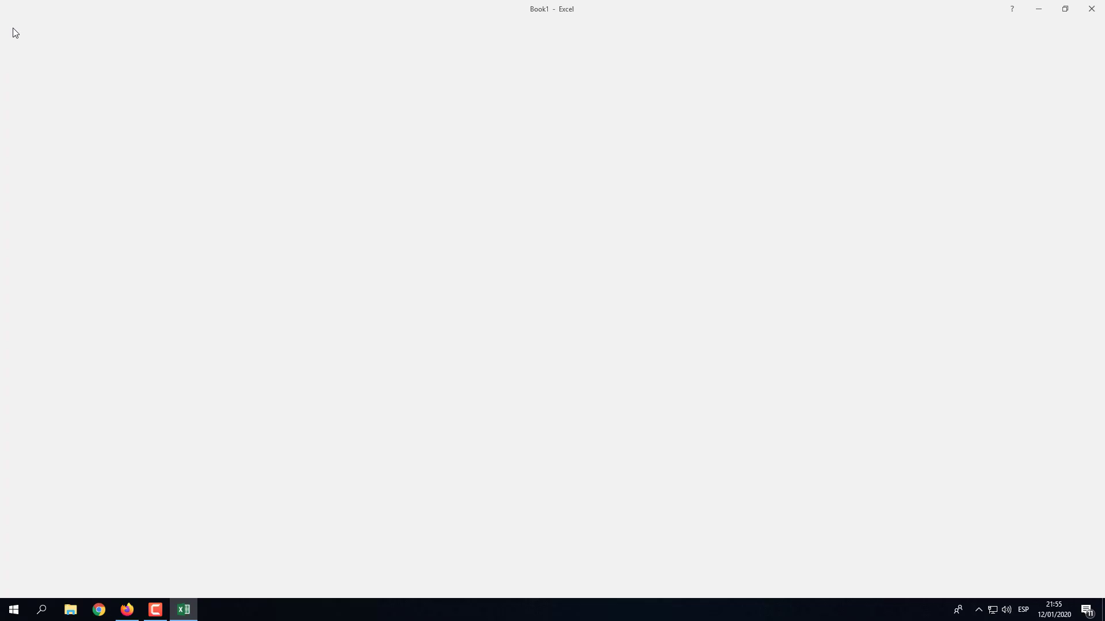
{"action": "left_click", "coordinate": [26, 141]}
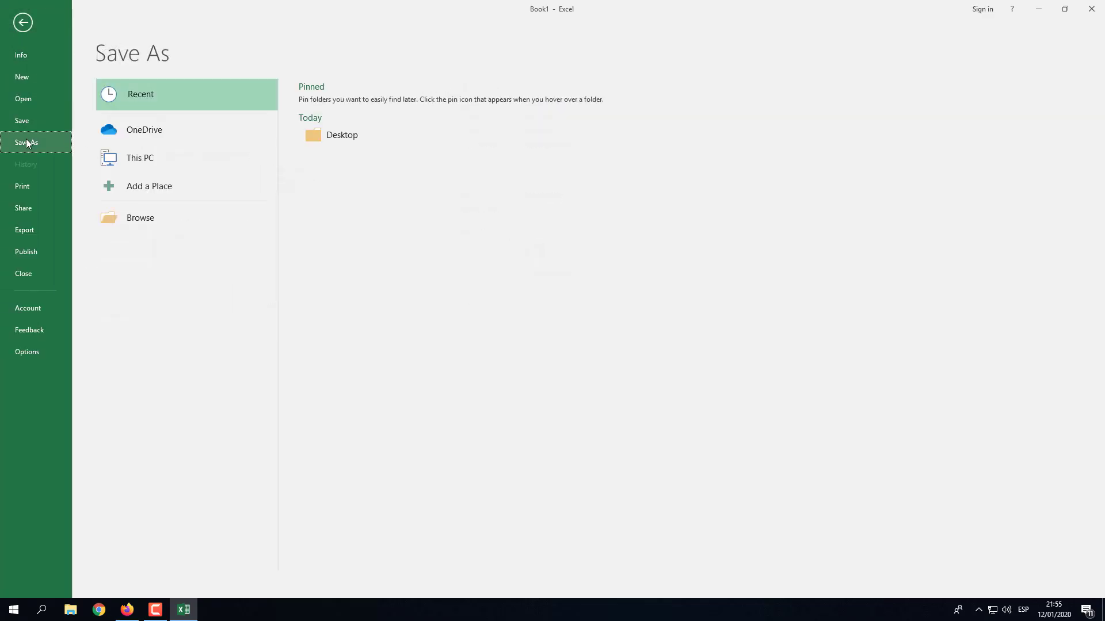
{"action": "left_click", "coordinate": [327, 138]}
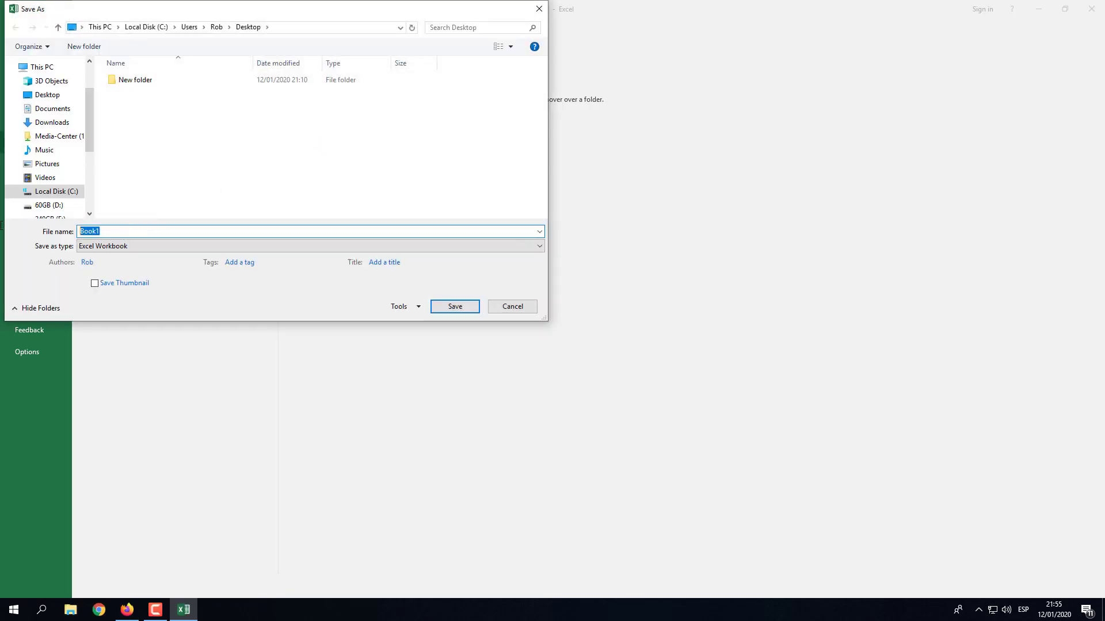
{"action": "type", "text": "Data"}
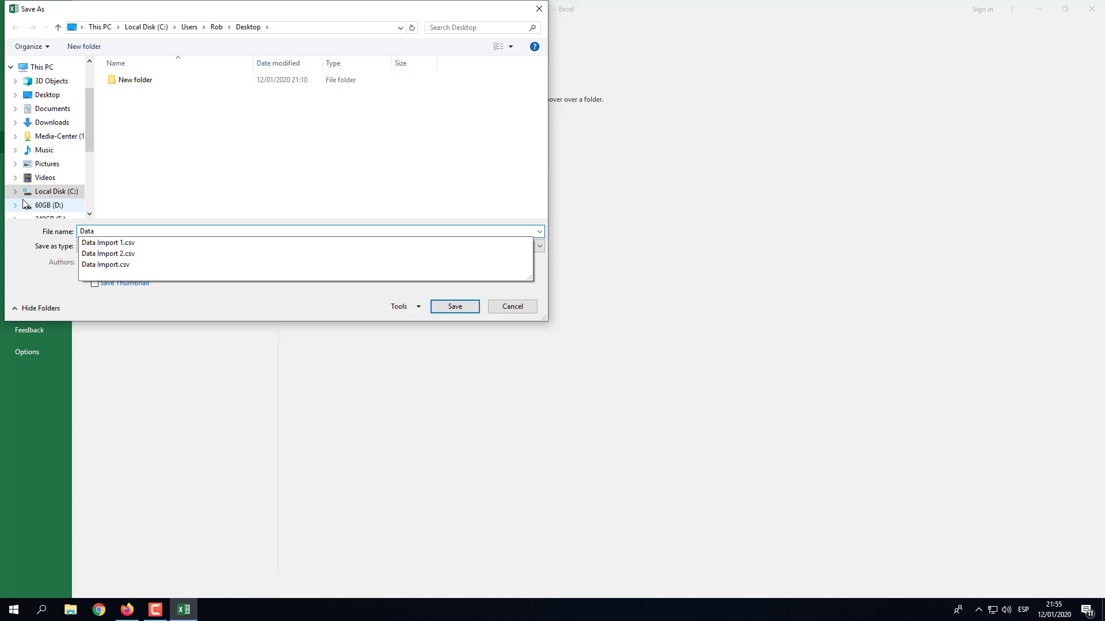
{"action": "type", "text": " Import 1"}
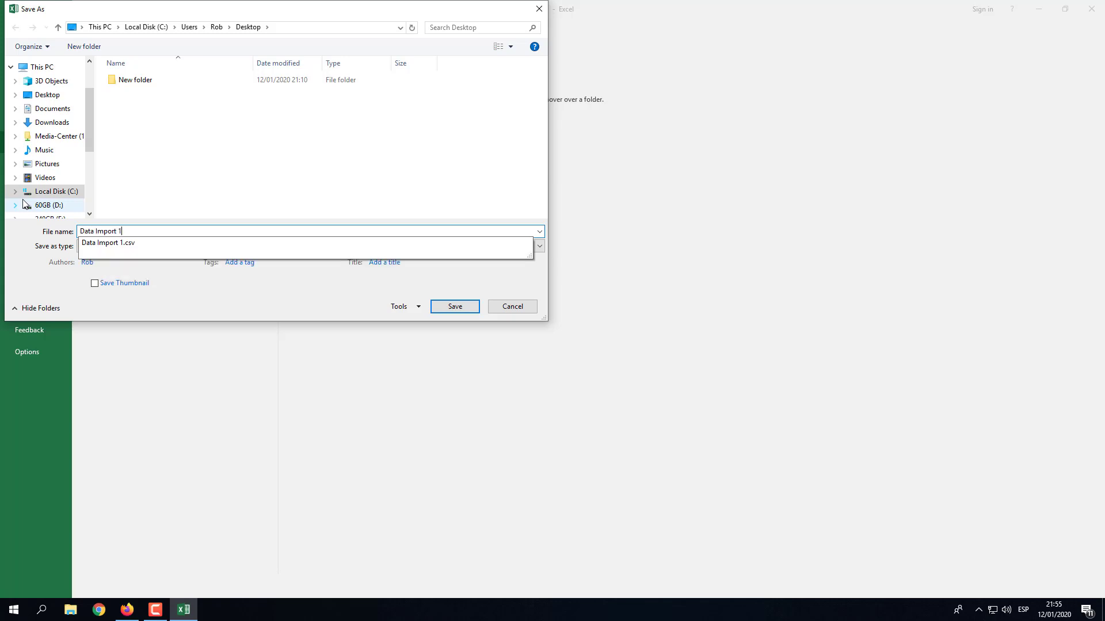
{"action": "left_click", "coordinate": [218, 267]}
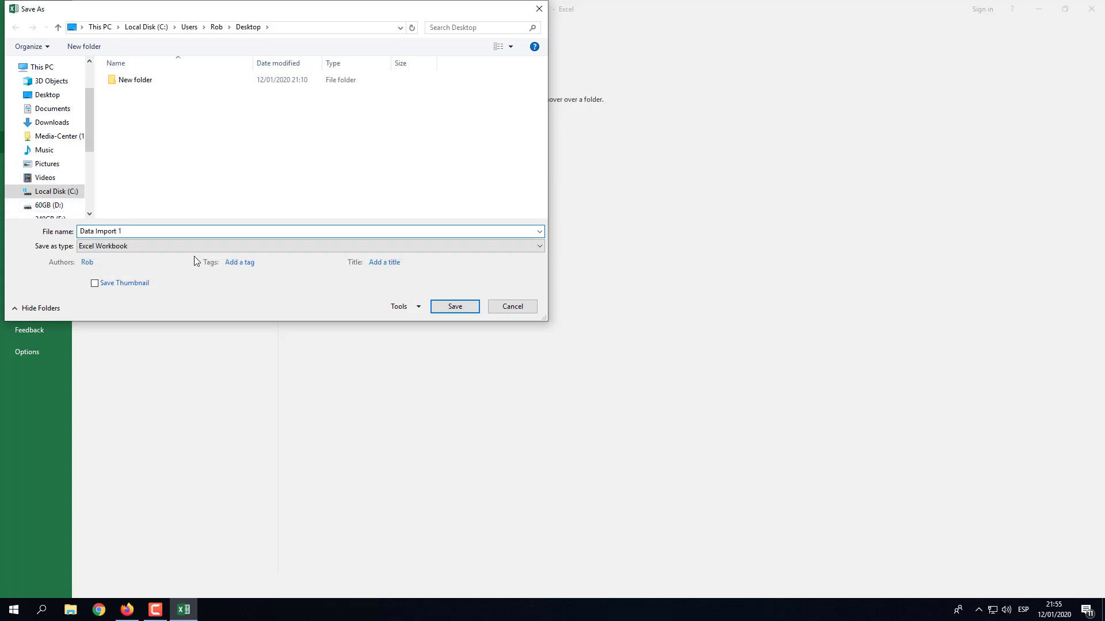
{"action": "left_click", "coordinate": [92, 246]}
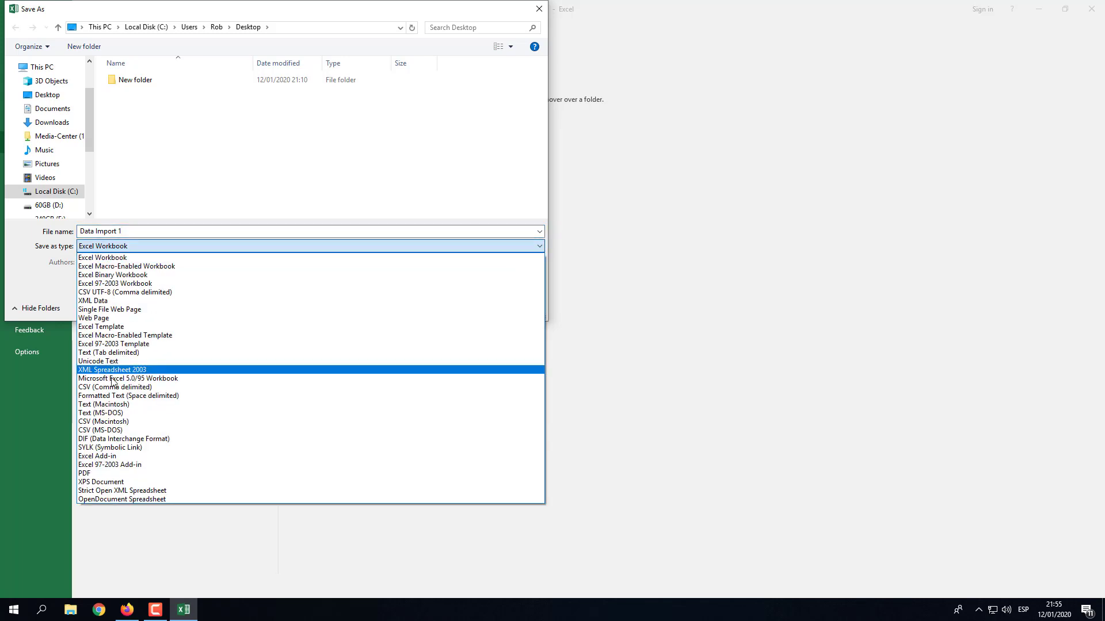
{"action": "left_click", "coordinate": [101, 387]}
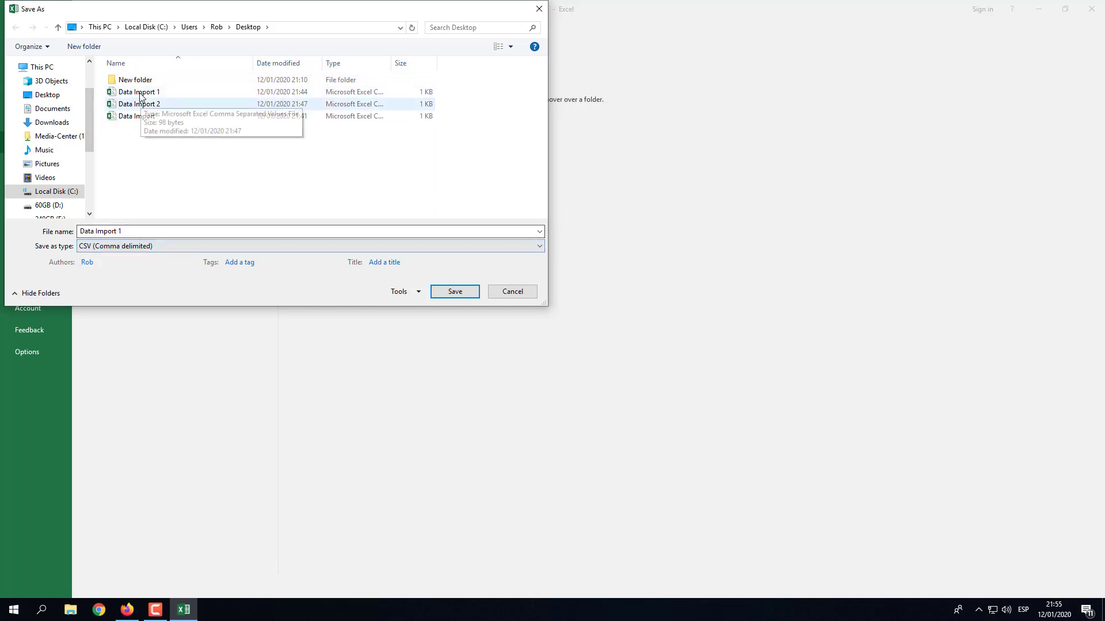
{"action": "left_click", "coordinate": [454, 291]}
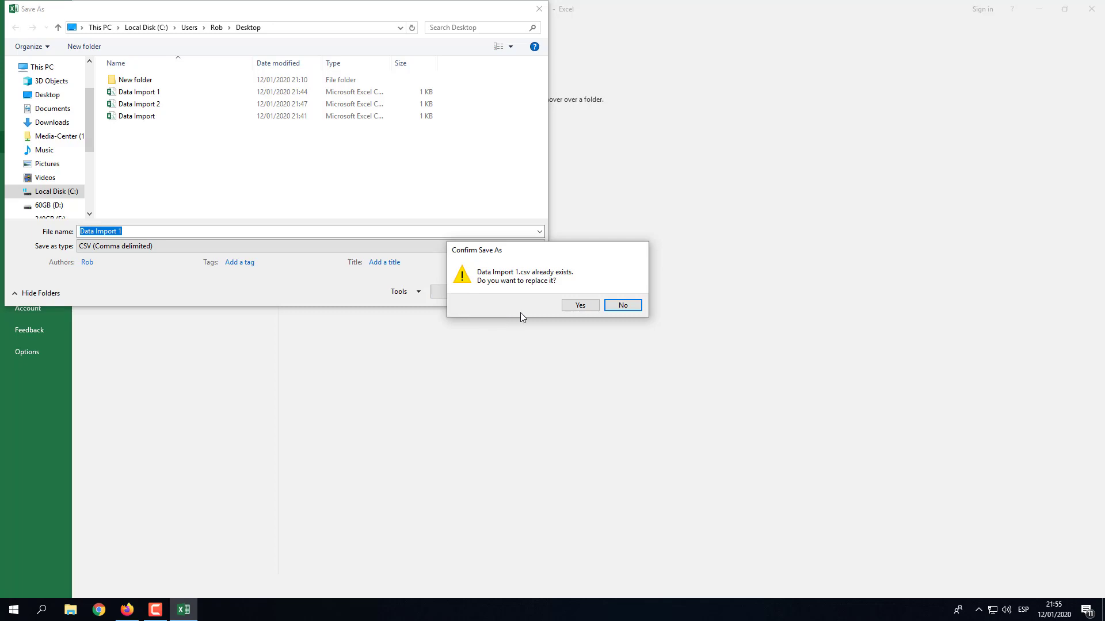
{"action": "left_click", "coordinate": [575, 306]}
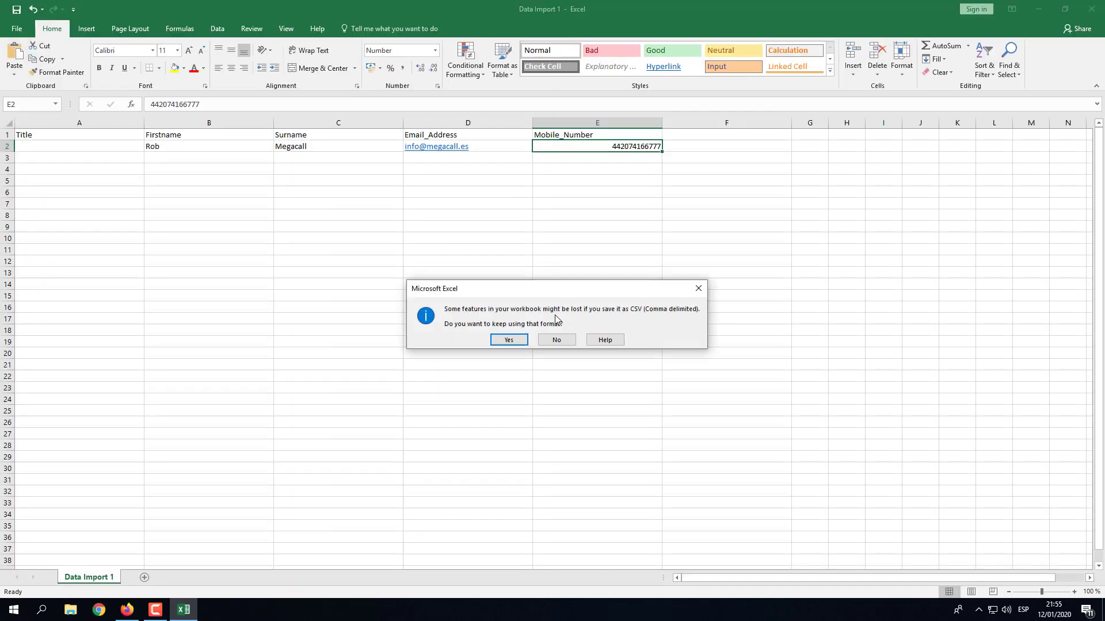
{"action": "left_click", "coordinate": [506, 340]}
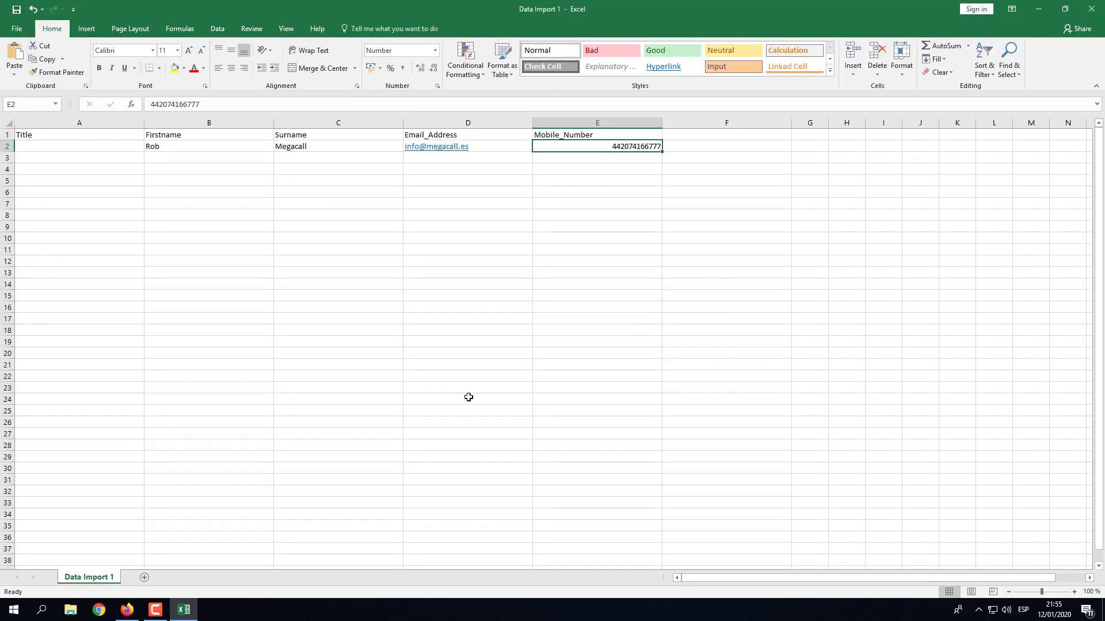
Return to Megadialer and go to Import for the call_first_call task.
{"action": "left_click", "coordinate": [1039, 9]}
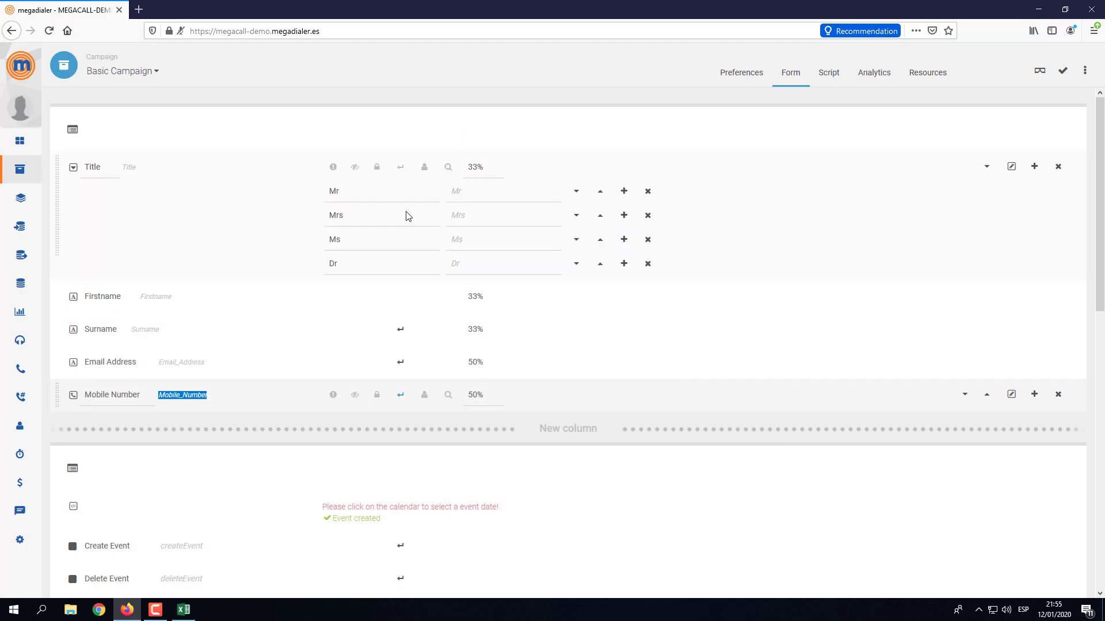
{"action": "mouse_move", "coordinate": [5, 217]}
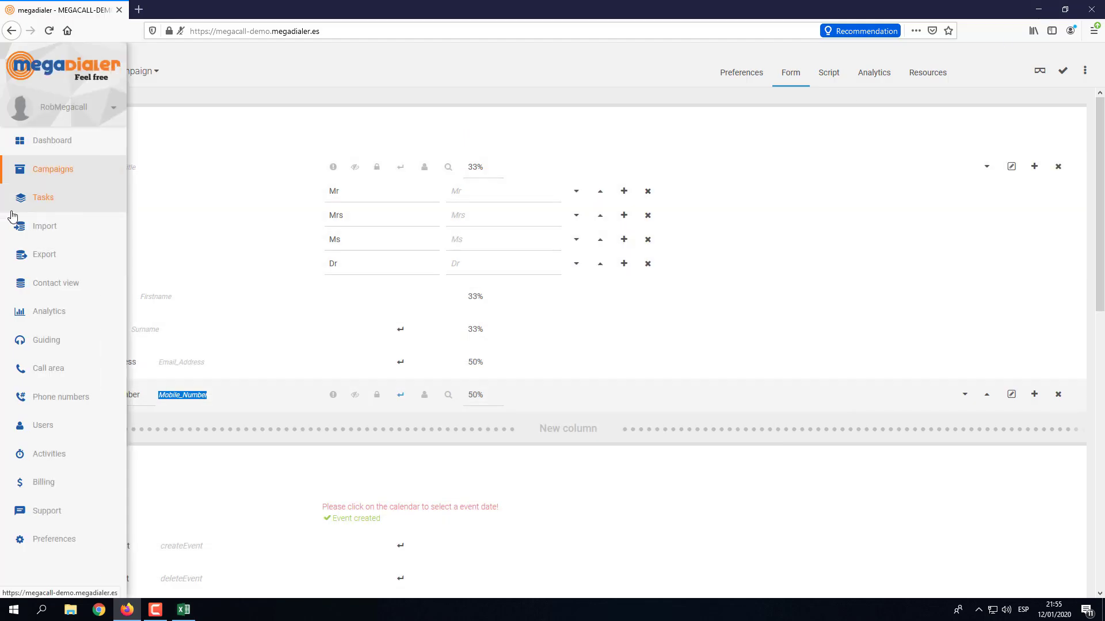
{"action": "left_click", "coordinate": [43, 236]}
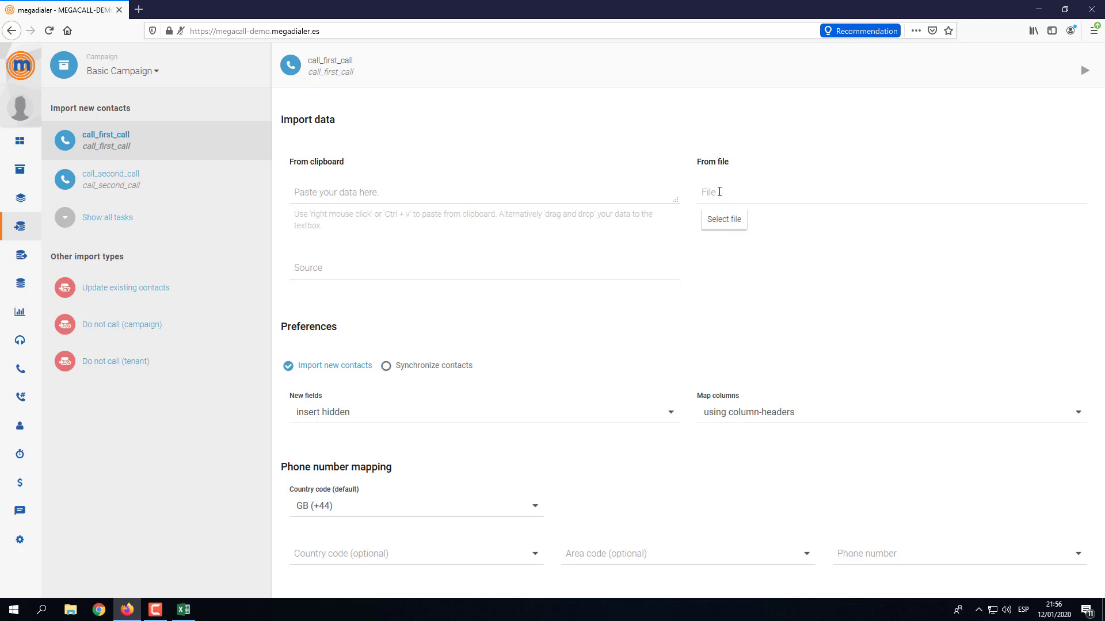
Upload Data Import 1 from the Desktop as the import file.
{"action": "left_click", "coordinate": [715, 224]}
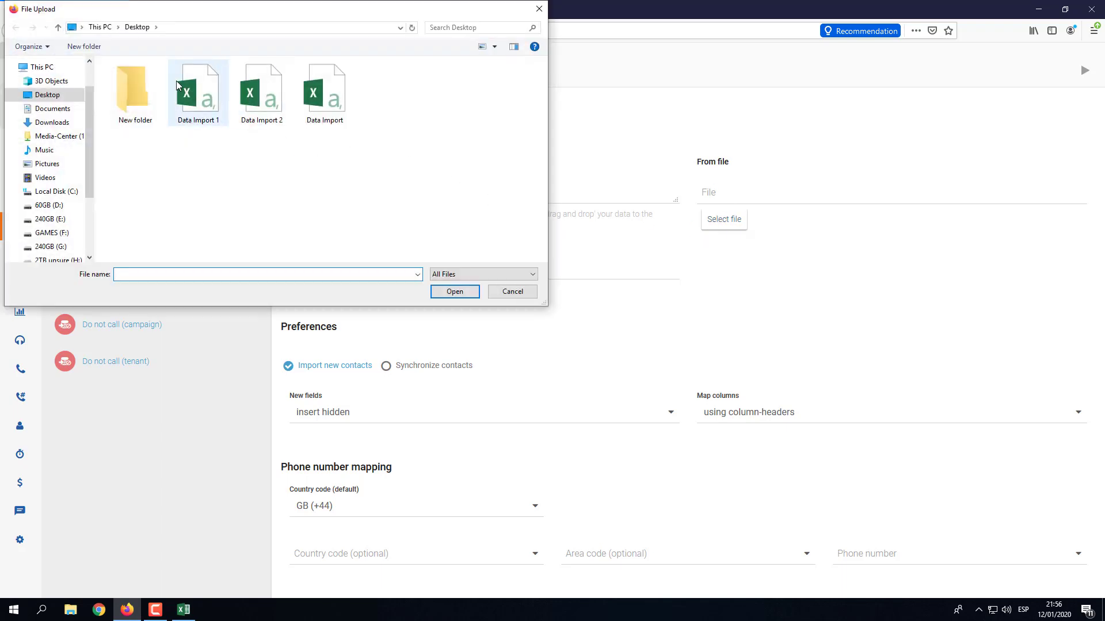
{"action": "left_click", "coordinate": [193, 95]}
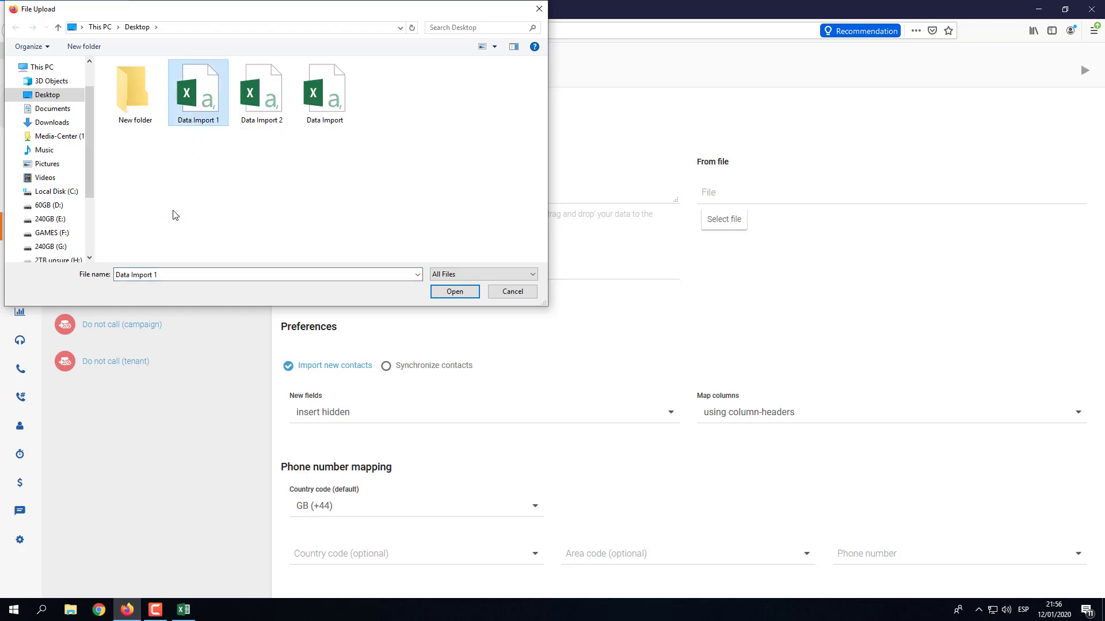
{"action": "left_click", "coordinate": [457, 293]}
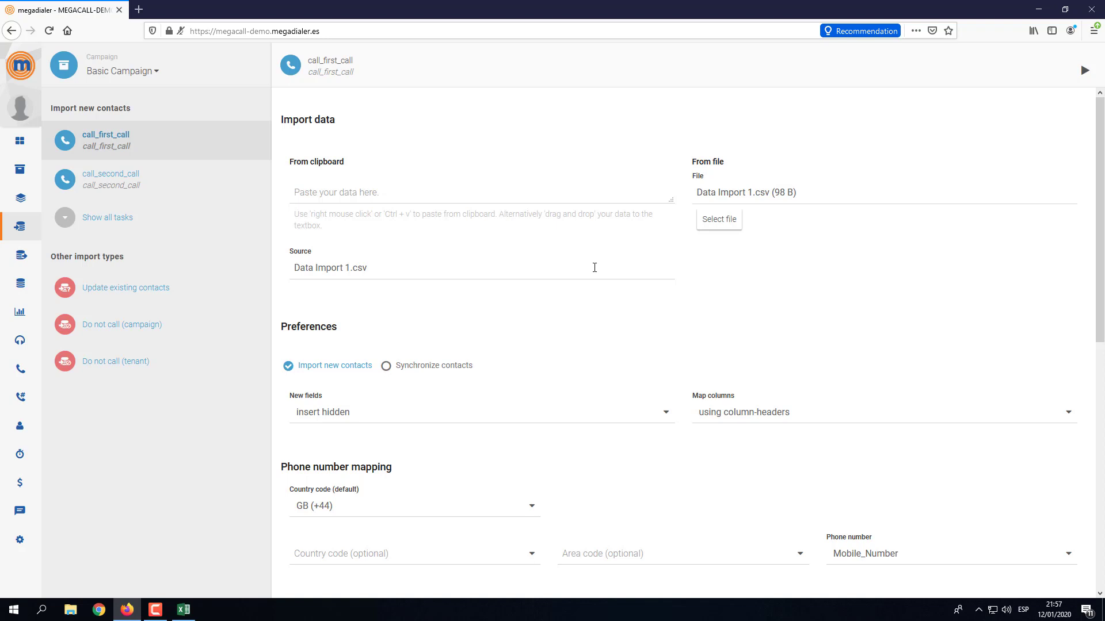
{"action": "scroll", "coordinate": [379, 296], "scroll_direction": "down", "scroll_amount": 2}
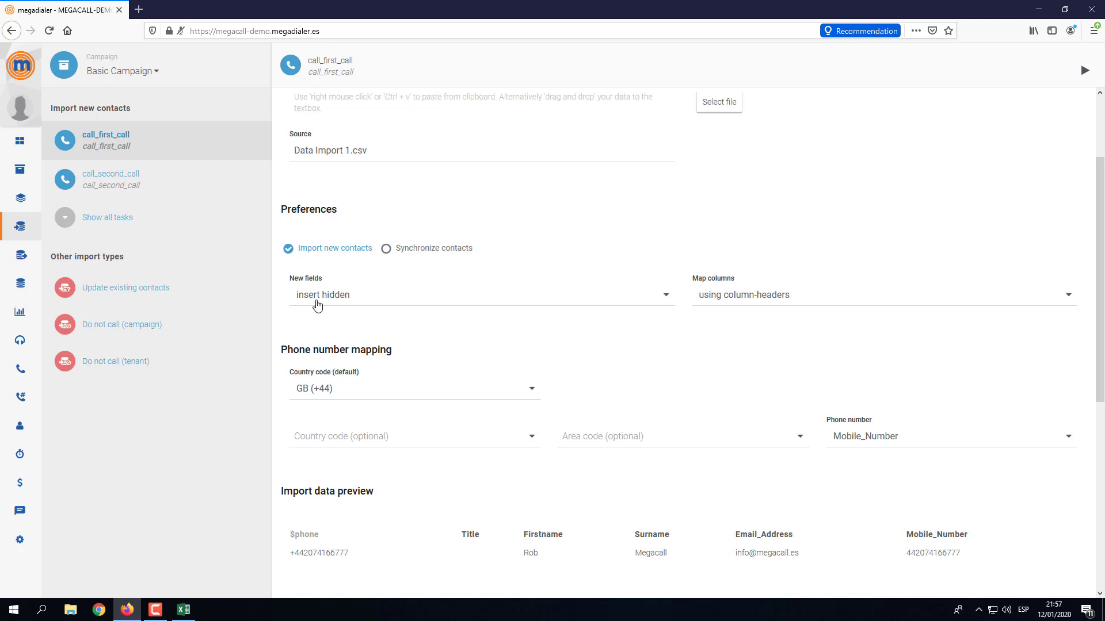
{"action": "scroll", "coordinate": [374, 294], "scroll_direction": "down", "scroll_amount": 2}
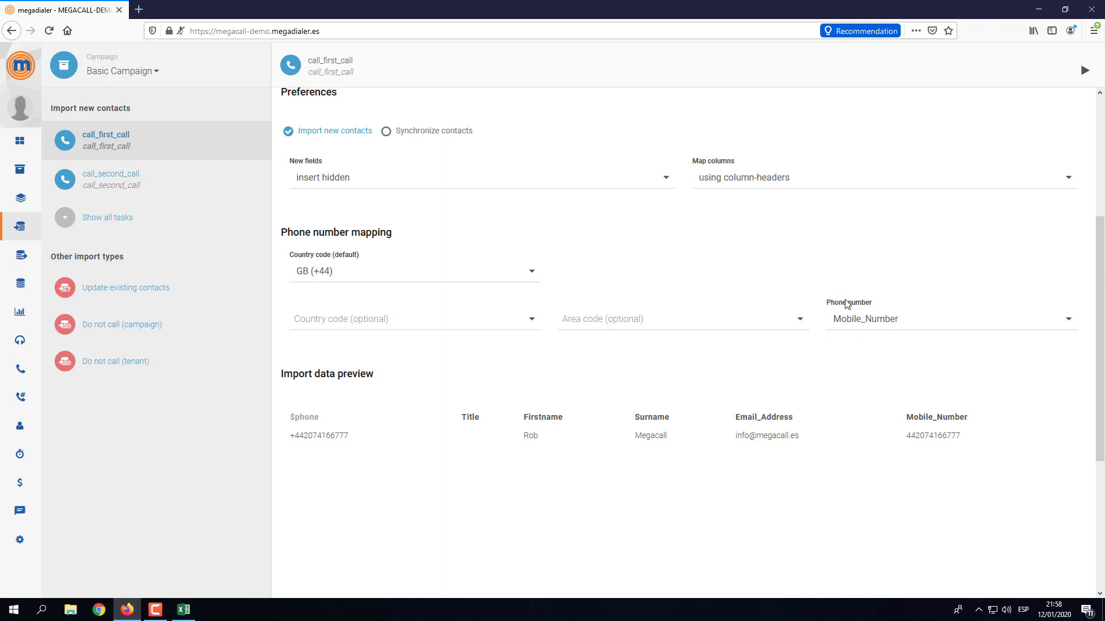
{"action": "left_click", "coordinate": [864, 323]}
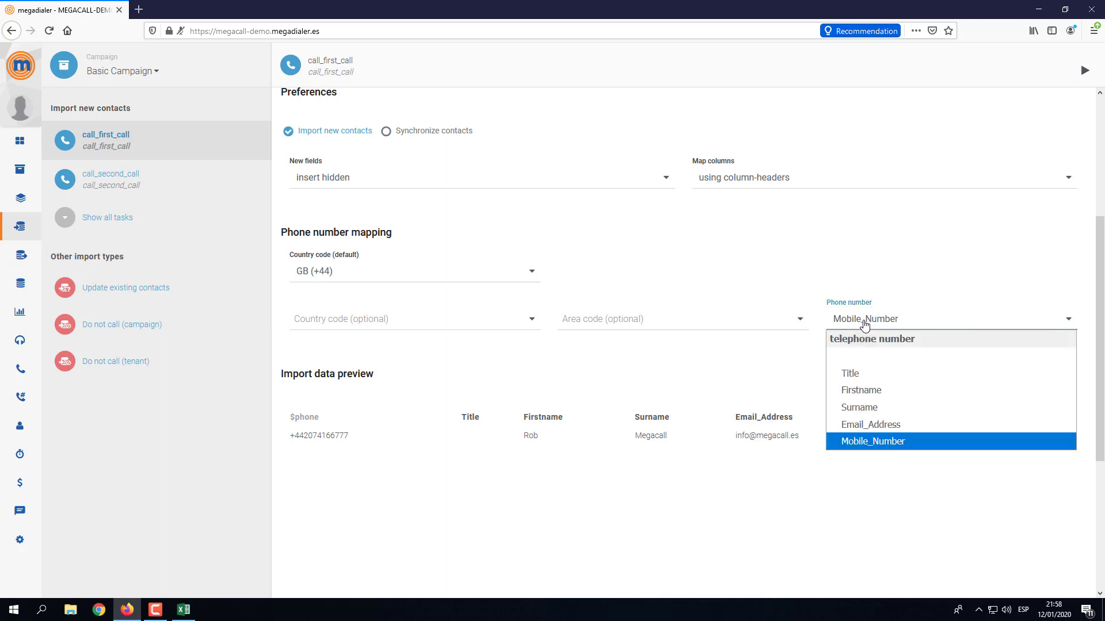
{"action": "left_click", "coordinate": [871, 243]}
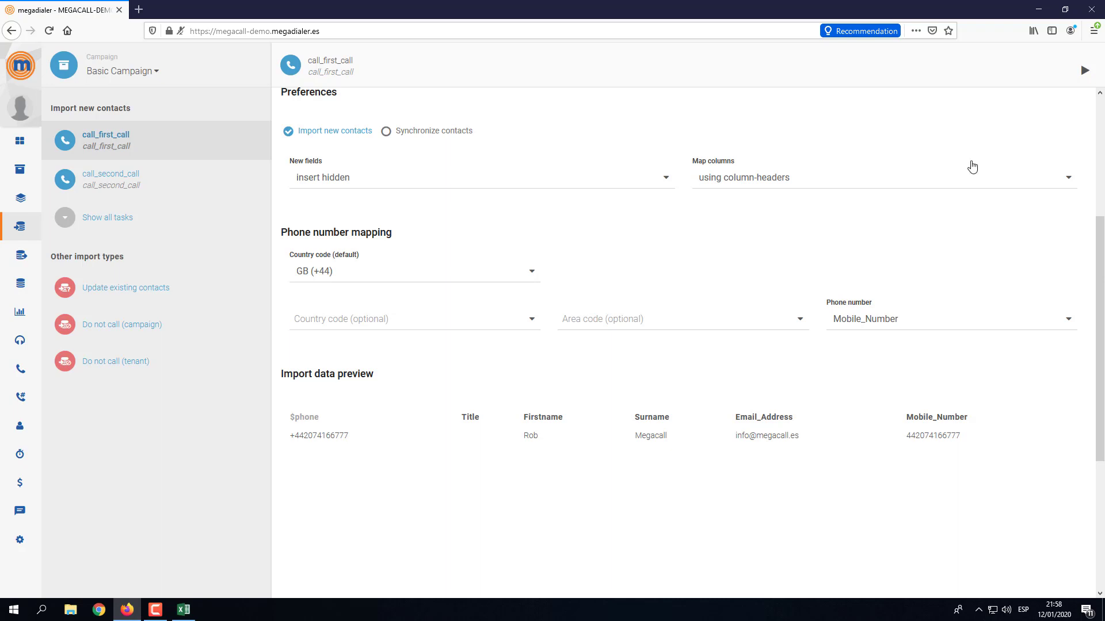
Run the import into call_first_call, then list all of the task's contacts from Tasks.
{"action": "left_click", "coordinate": [1085, 70]}
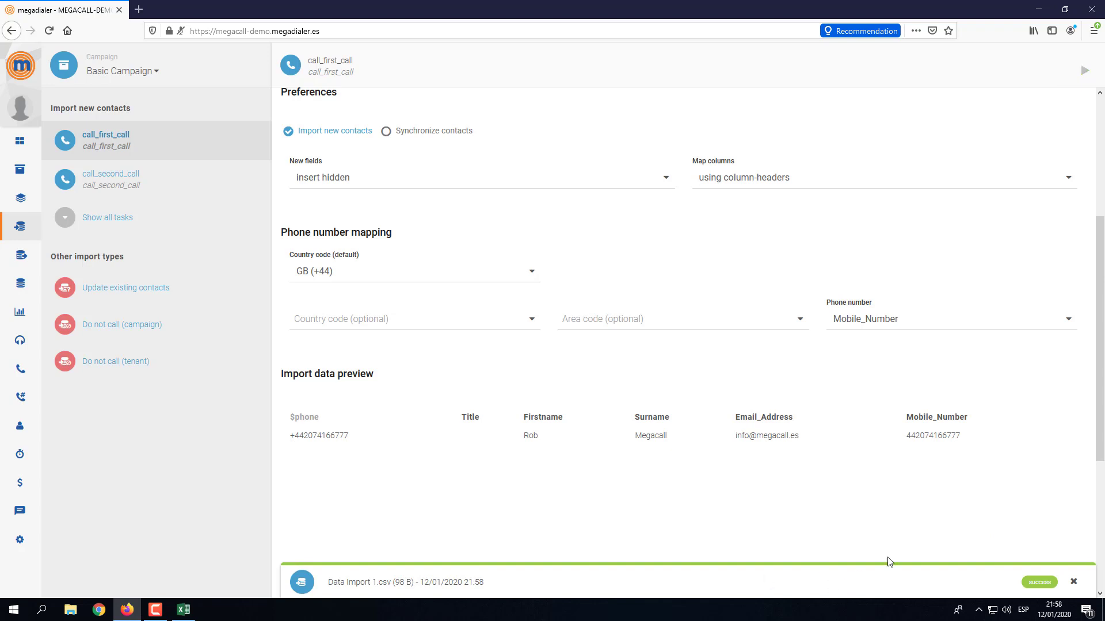
{"action": "left_click", "coordinate": [1071, 584]}
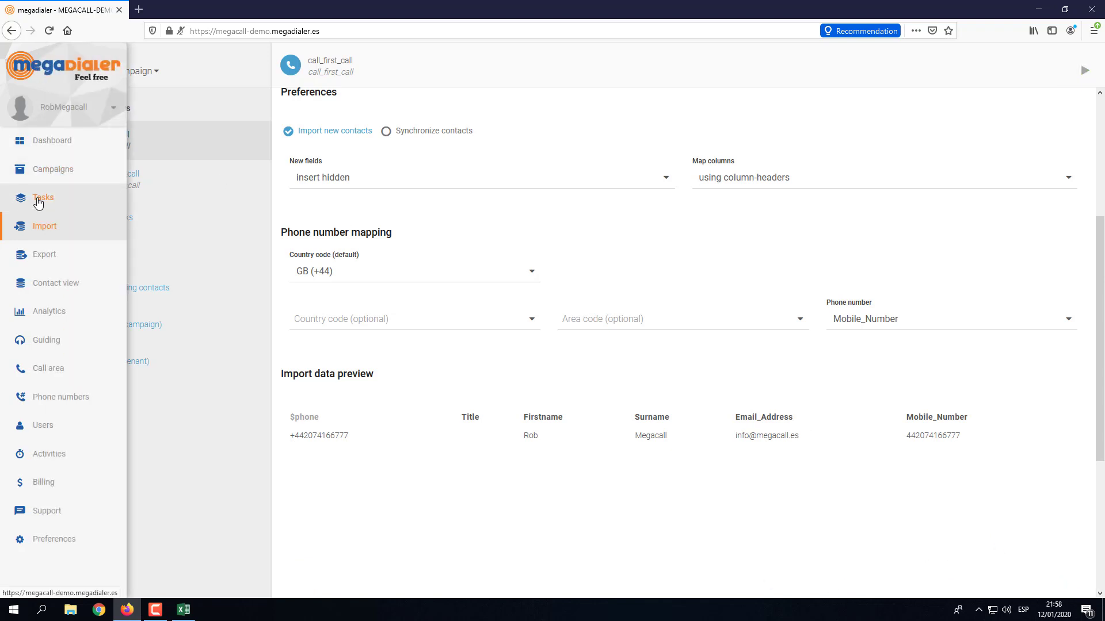
{"action": "left_click", "coordinate": [38, 201]}
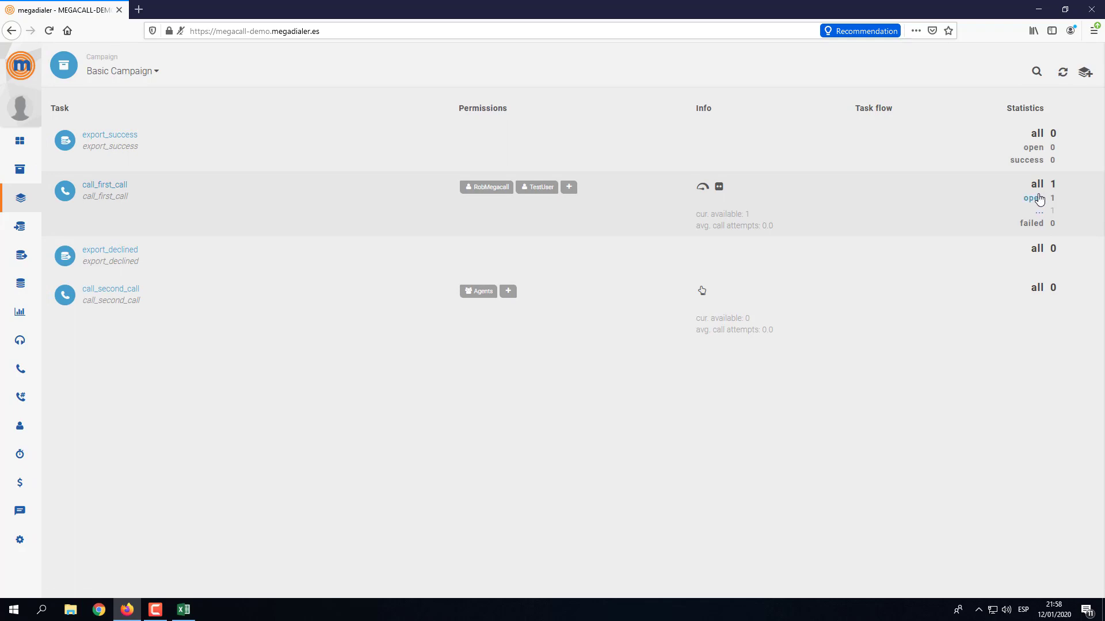
{"action": "left_click", "coordinate": [1039, 188]}
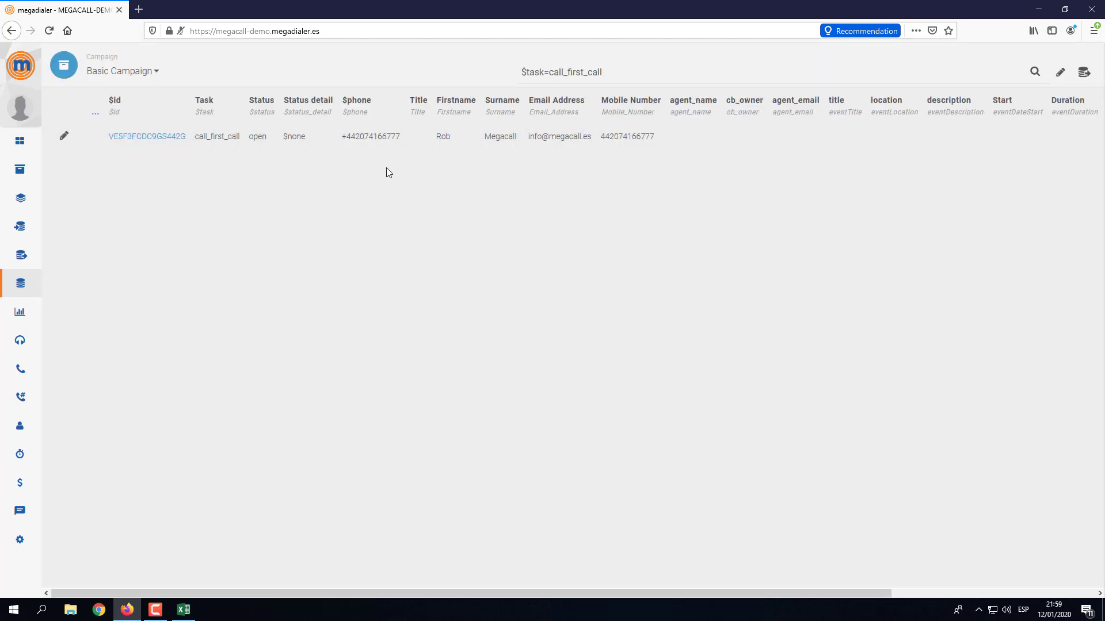
Back in Excel, start editing the Firstname header in B1.
{"action": "left_click", "coordinate": [183, 610]}
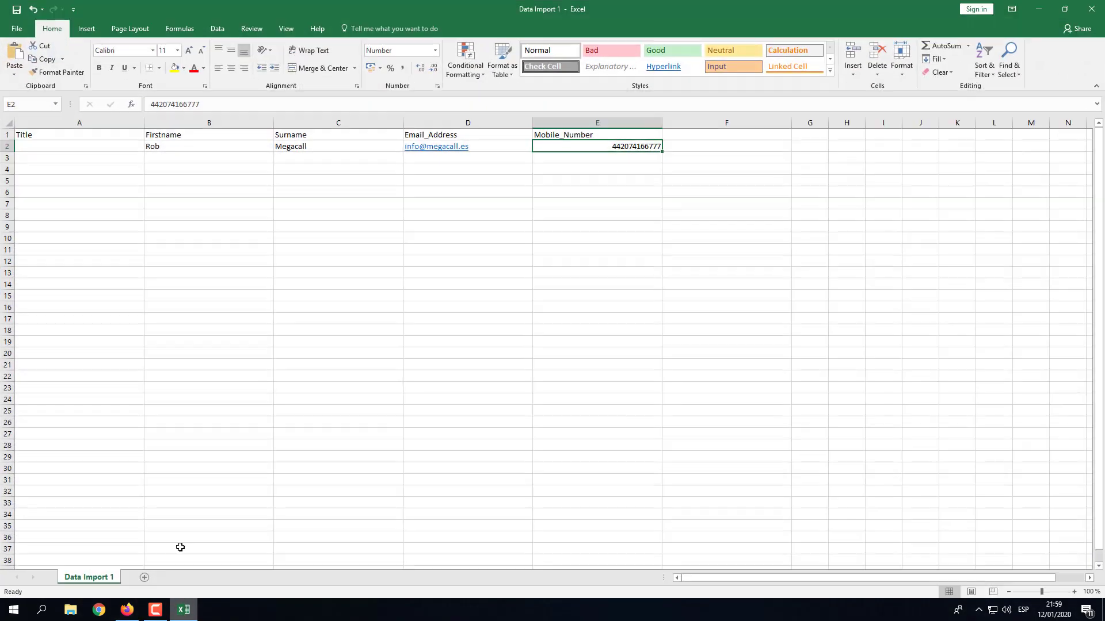
{"action": "left_click", "coordinate": [185, 134]}
{"action": "double_click", "coordinate": [163, 135]}
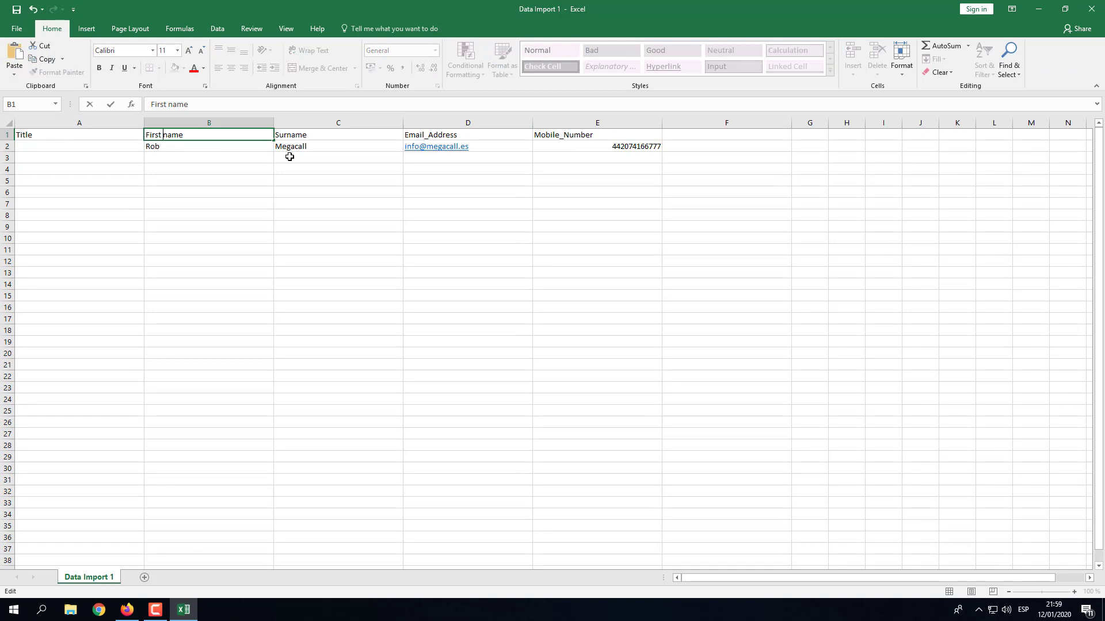
Rename the column headers to 'First name' and 'Last Name'.
{"action": "left_click", "coordinate": [302, 134]}
{"action": "type", "text": "La"}
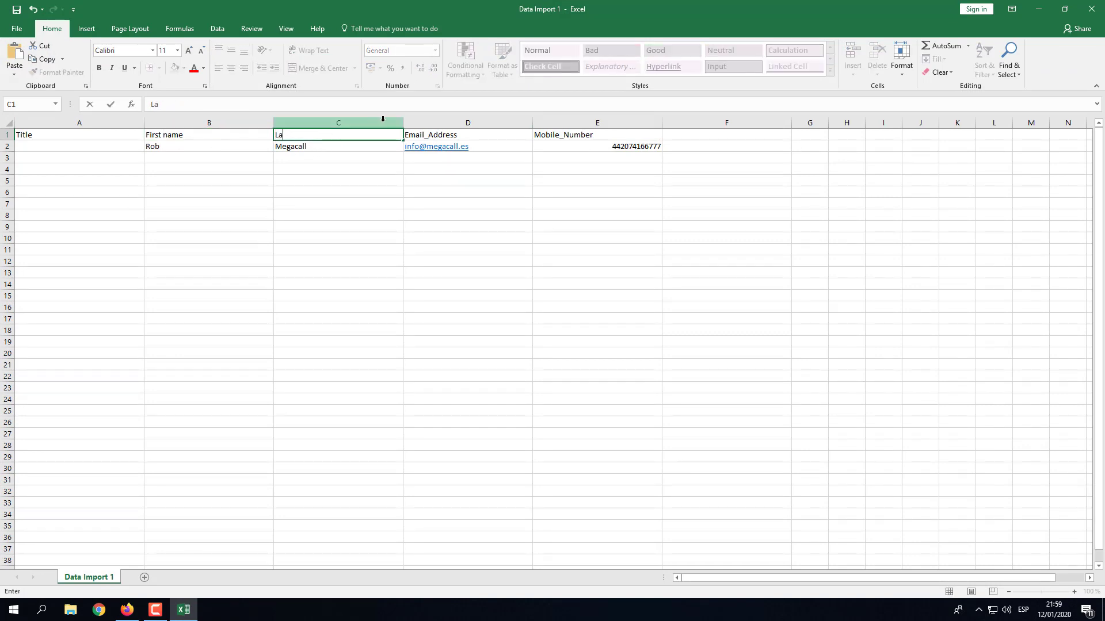
{"action": "type", "text": "st Naeme"}
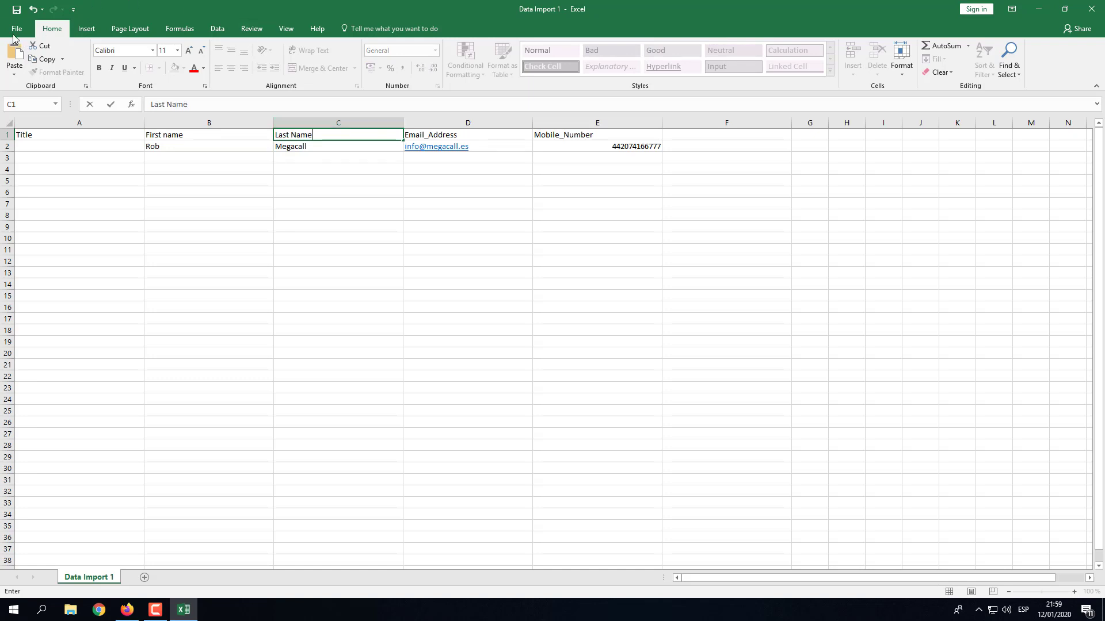
{"action": "left_click", "coordinate": [17, 32]}
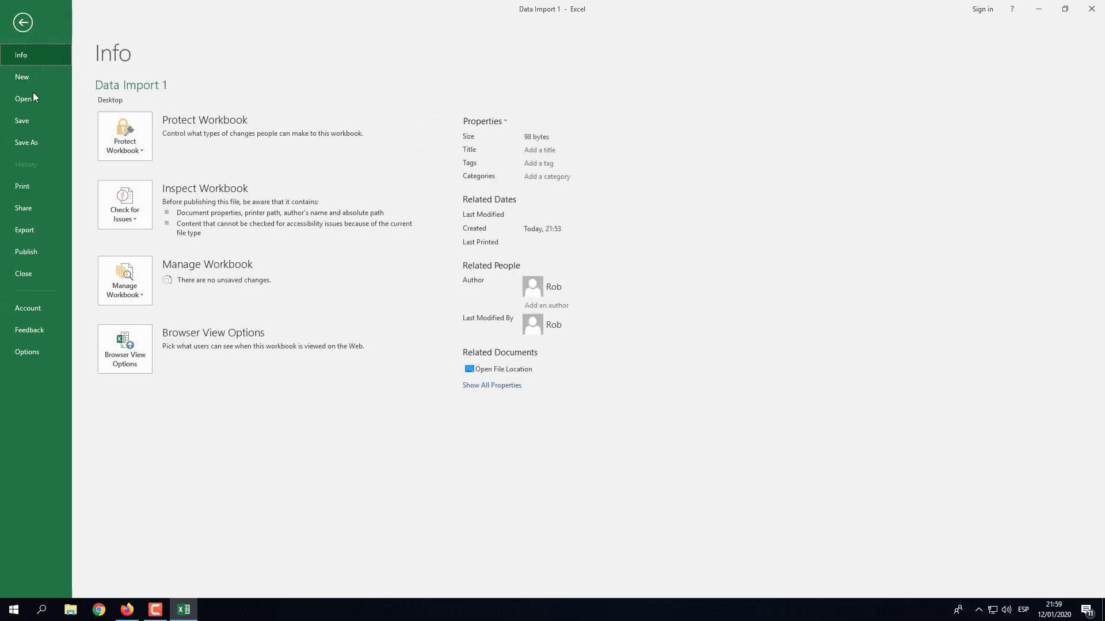
Save the sheet over Data Import 2 on the Desktop, keeping CSV format.
{"action": "left_click", "coordinate": [45, 142]}
{"action": "left_click", "coordinate": [324, 140]}
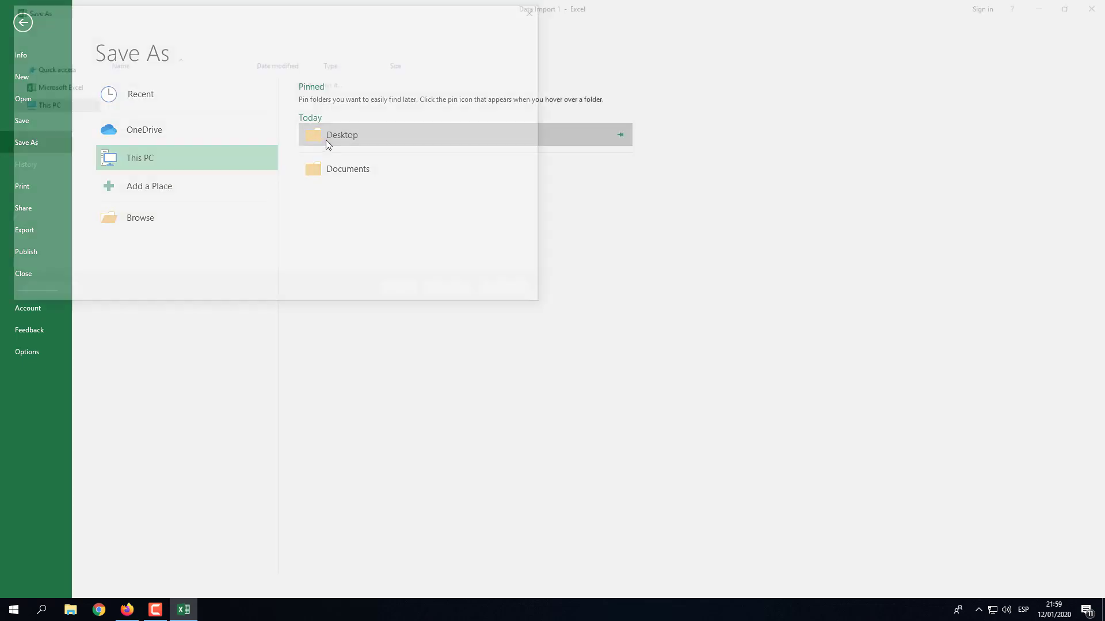
{"action": "left_click", "coordinate": [138, 104]}
{"action": "left_click", "coordinate": [468, 295]}
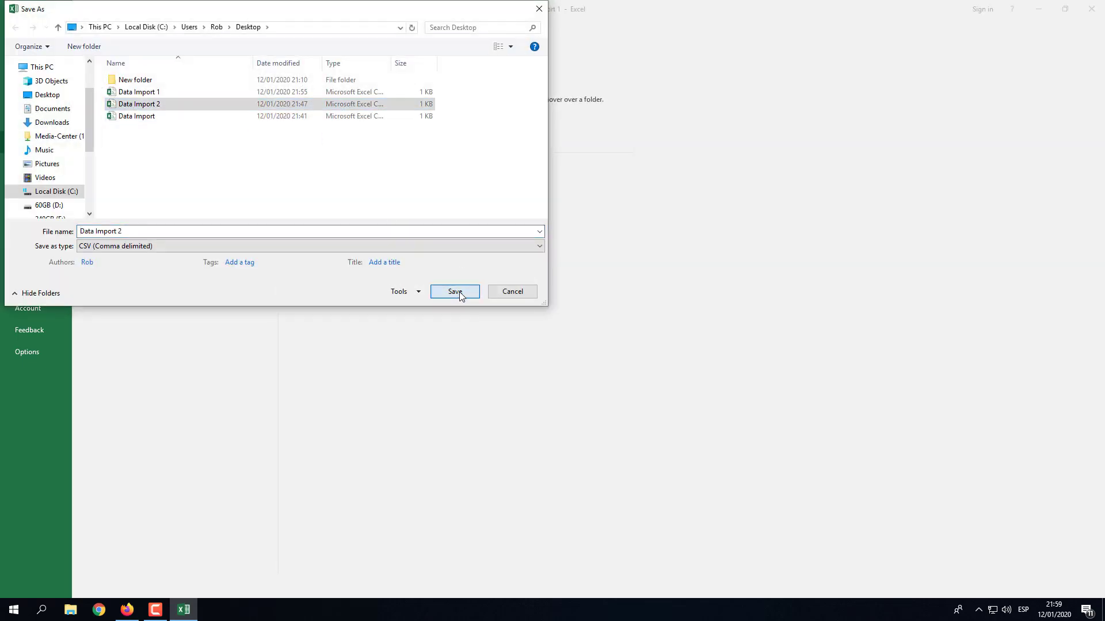
{"action": "left_click", "coordinate": [580, 303]}
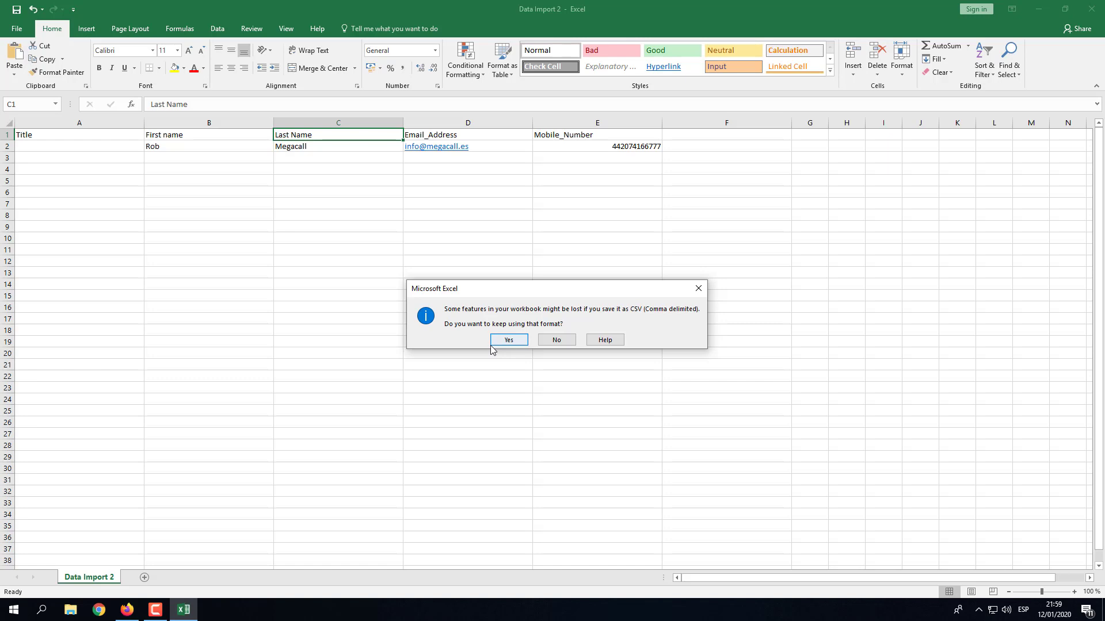
{"action": "left_click", "coordinate": [501, 341]}
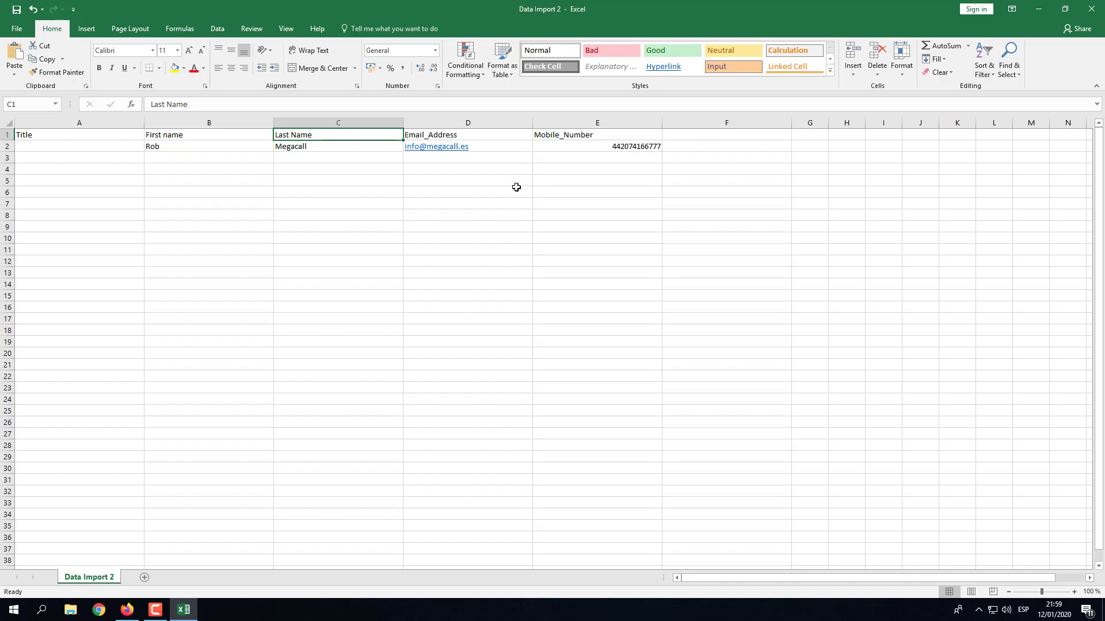
Load Data Import 2.csv into the call_first_call import form and review the preview rows.
{"action": "left_click", "coordinate": [1038, 10]}
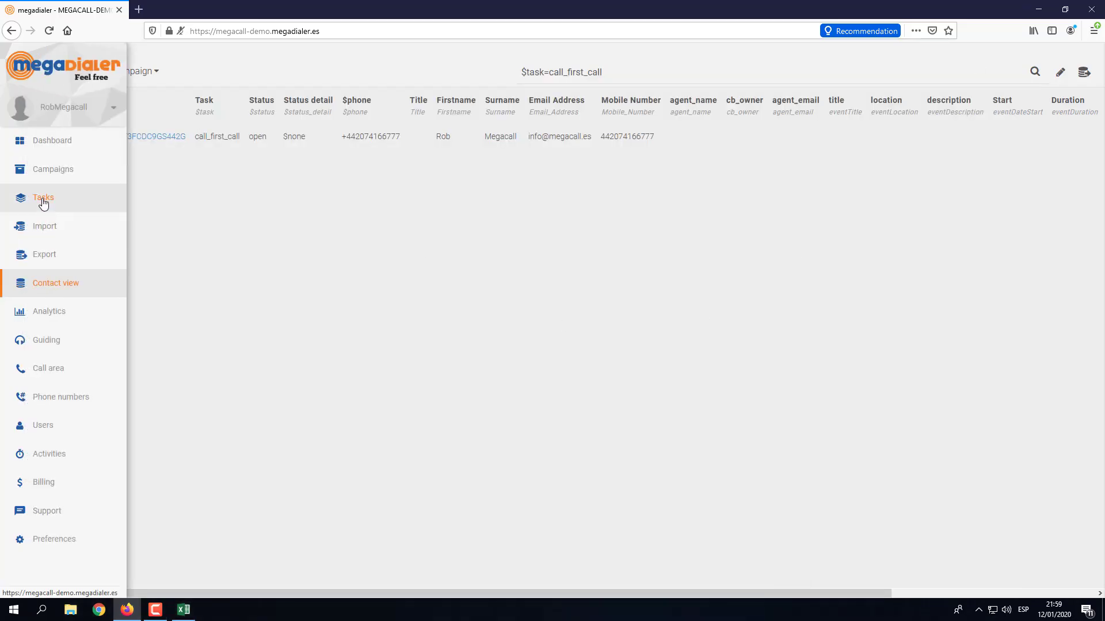
{"action": "left_click", "coordinate": [43, 202]}
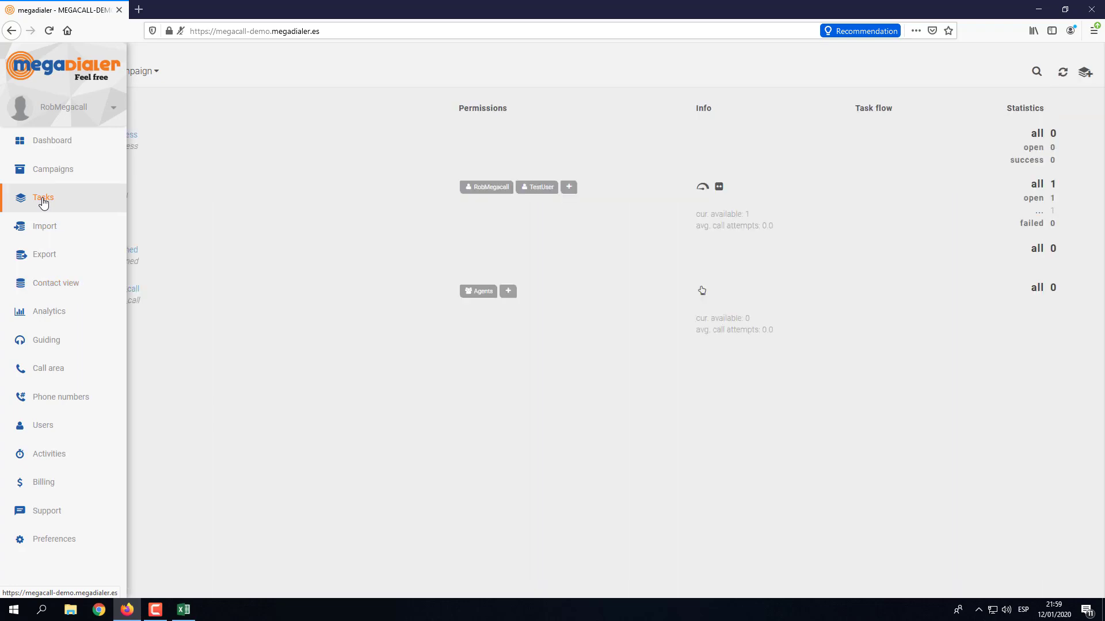
{"action": "left_click", "coordinate": [33, 230]}
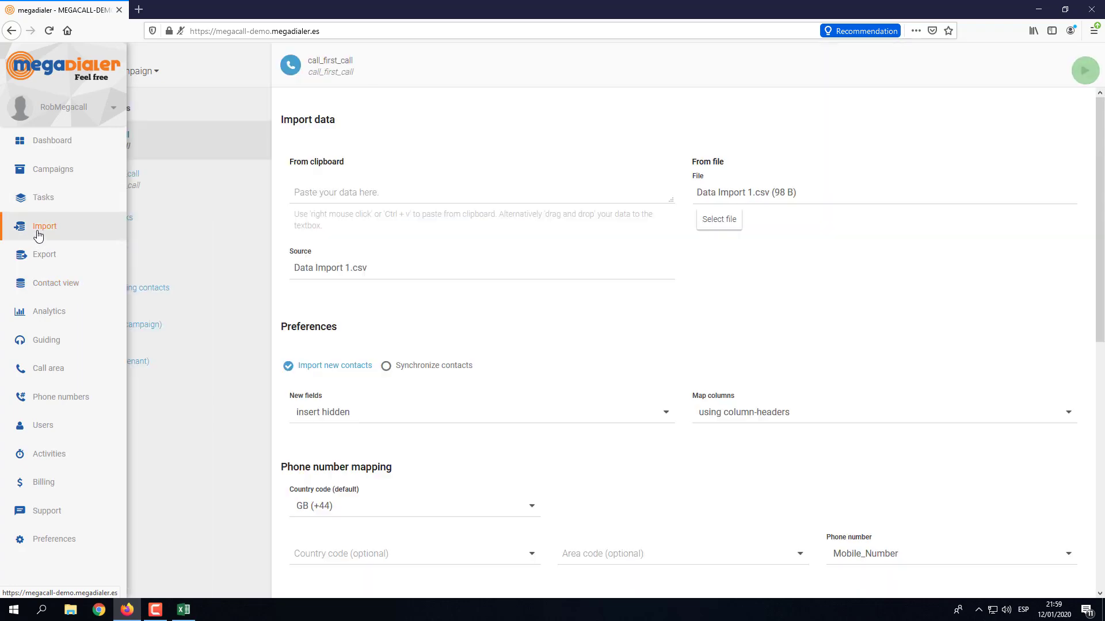
{"action": "left_click", "coordinate": [724, 220]}
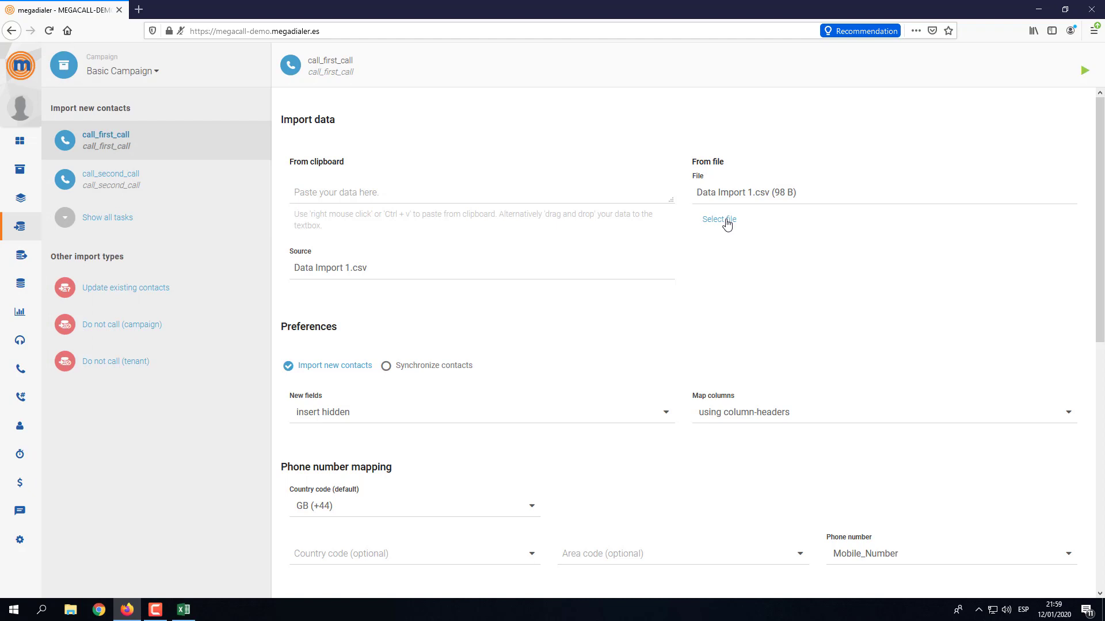
{"action": "left_click", "coordinate": [248, 97]}
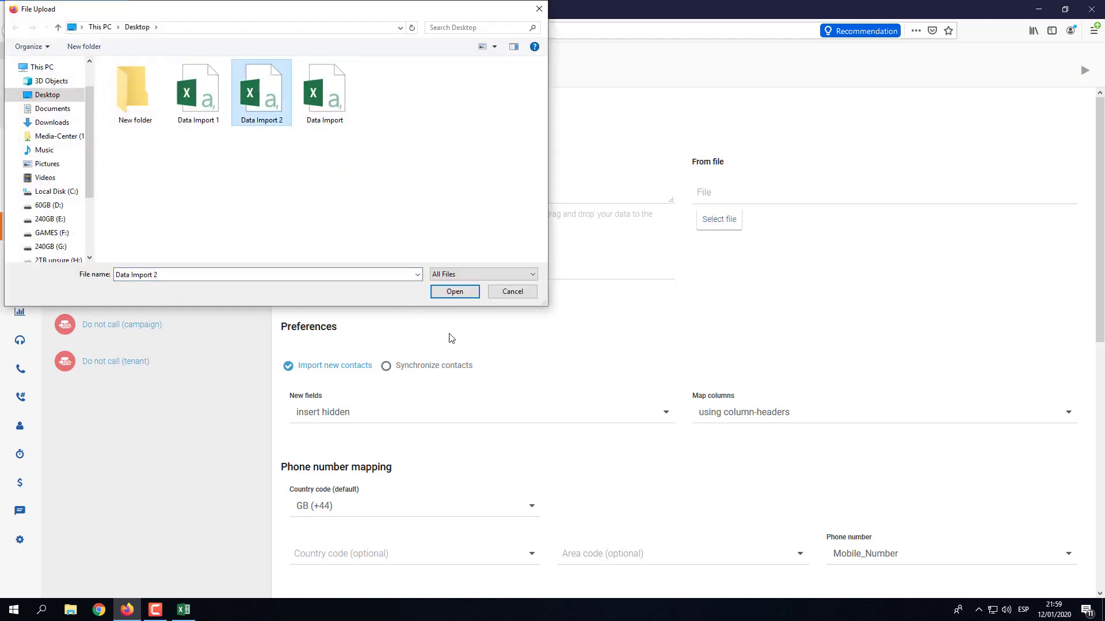
{"action": "left_click", "coordinate": [452, 292]}
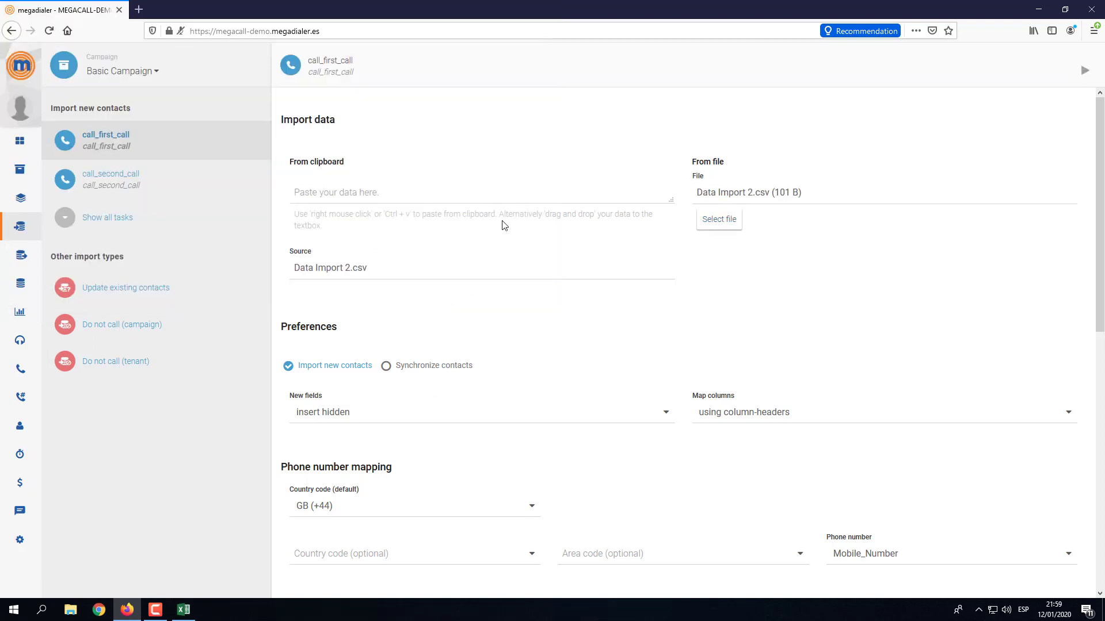
{"action": "scroll", "coordinate": [502, 224], "scroll_direction": "down", "scroll_amount": 2}
{"action": "scroll", "coordinate": [502, 224], "scroll_direction": "down", "scroll_amount": 4}
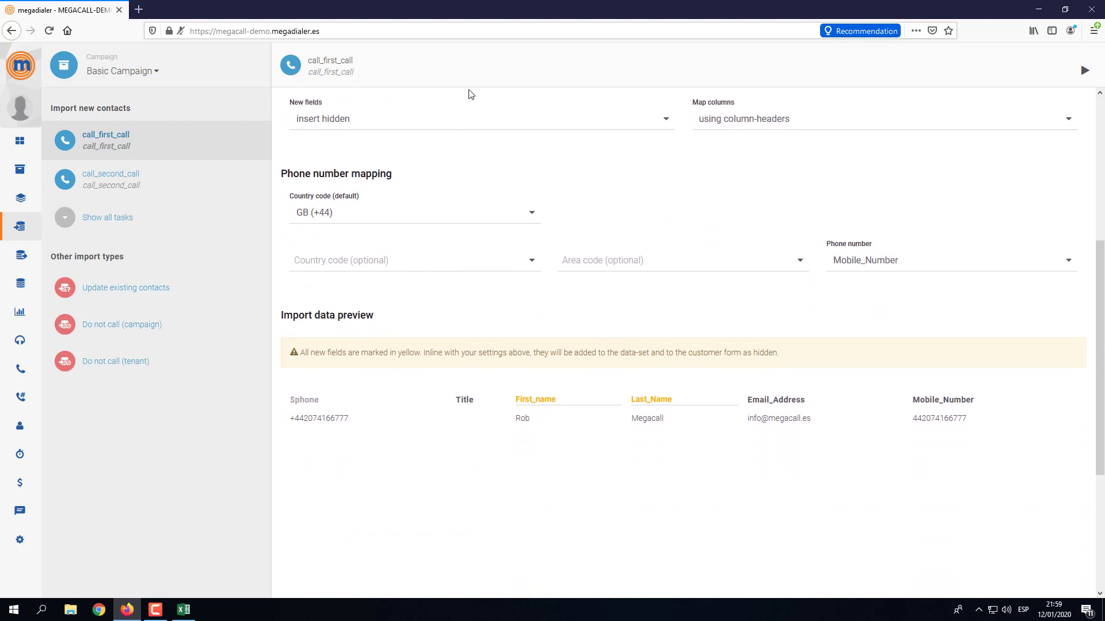
{"action": "scroll", "coordinate": [384, 276], "scroll_direction": "up", "scroll_amount": 2}
{"action": "scroll", "coordinate": [384, 276], "scroll_direction": "up", "scroll_amount": 2}
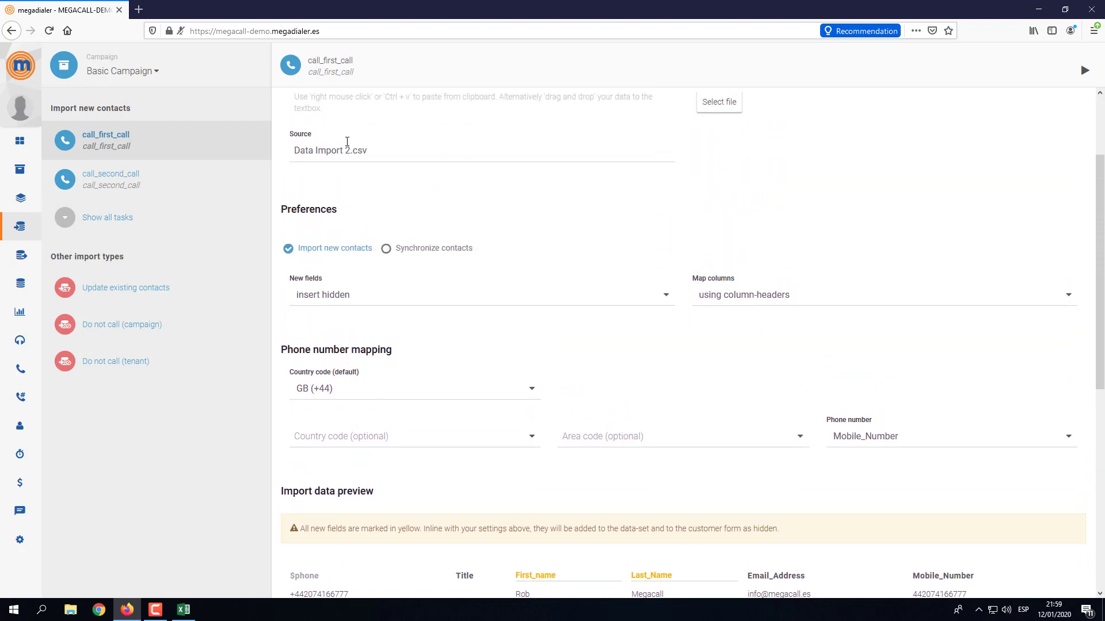
{"action": "scroll", "coordinate": [416, 209], "scroll_direction": "down", "scroll_amount": 3}
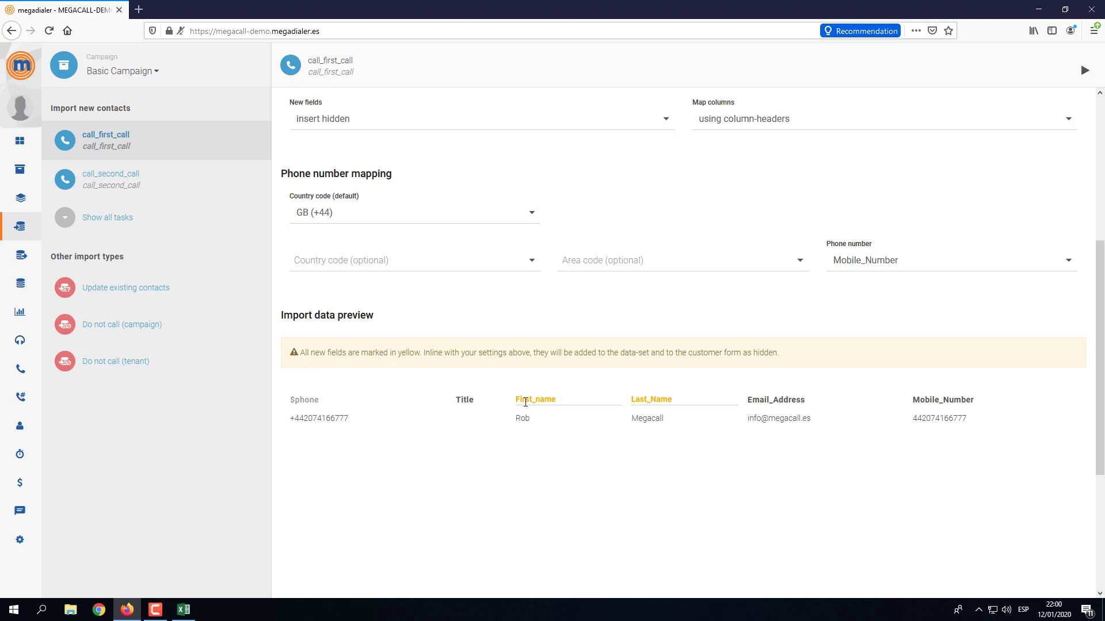
Map First_name to Firstname and Last_Name to Surname, then run the import.
{"action": "left_click", "coordinate": [556, 399]}
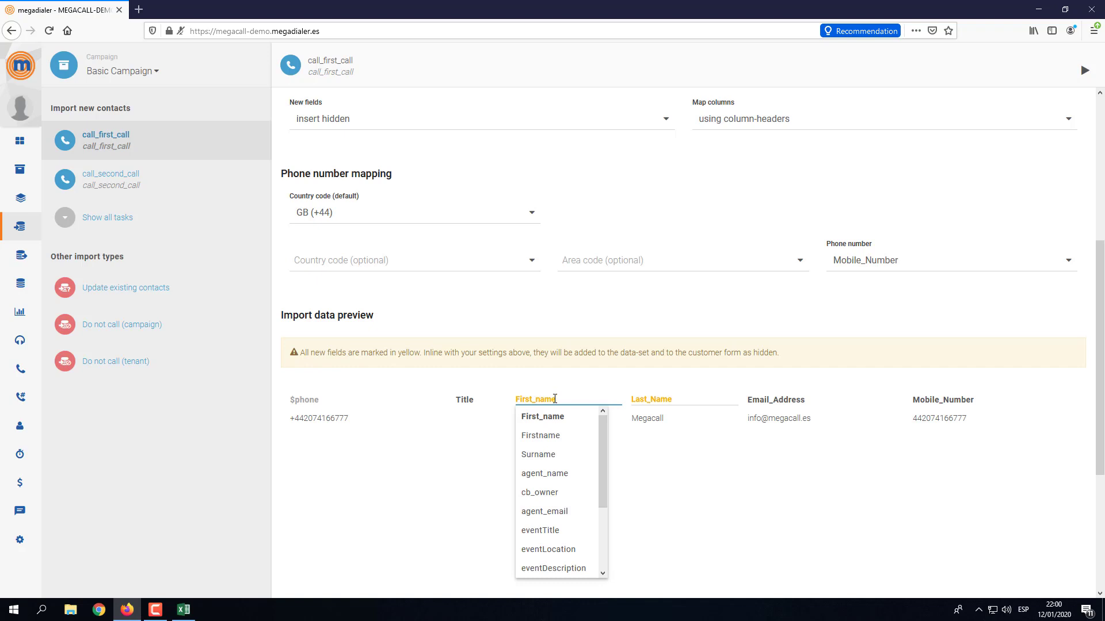
{"action": "left_click", "coordinate": [543, 437]}
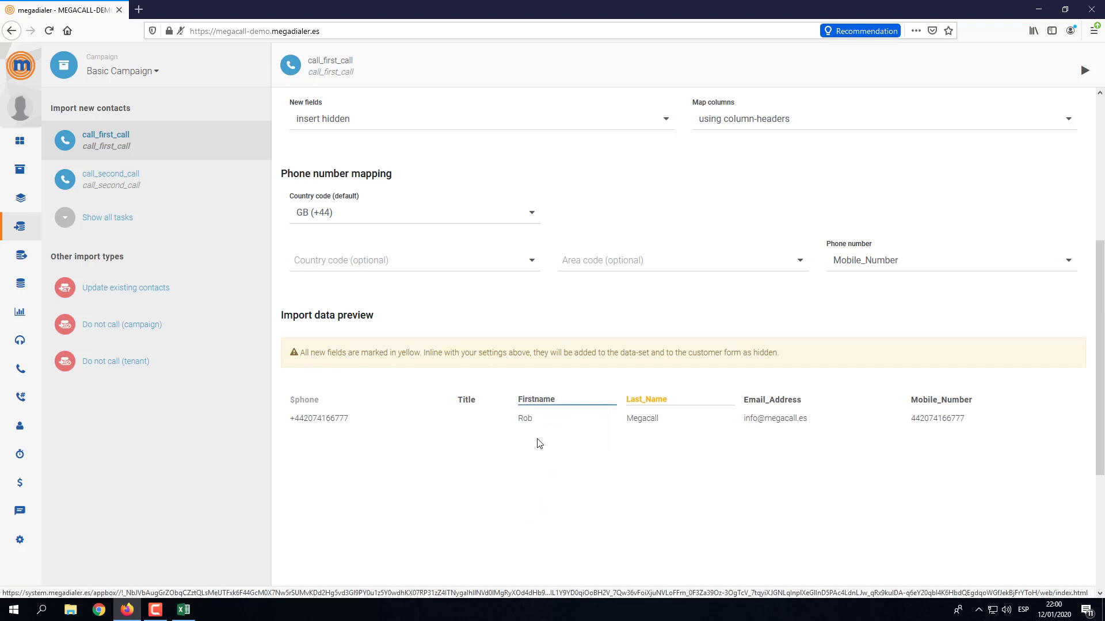
{"action": "left_click", "coordinate": [665, 402]}
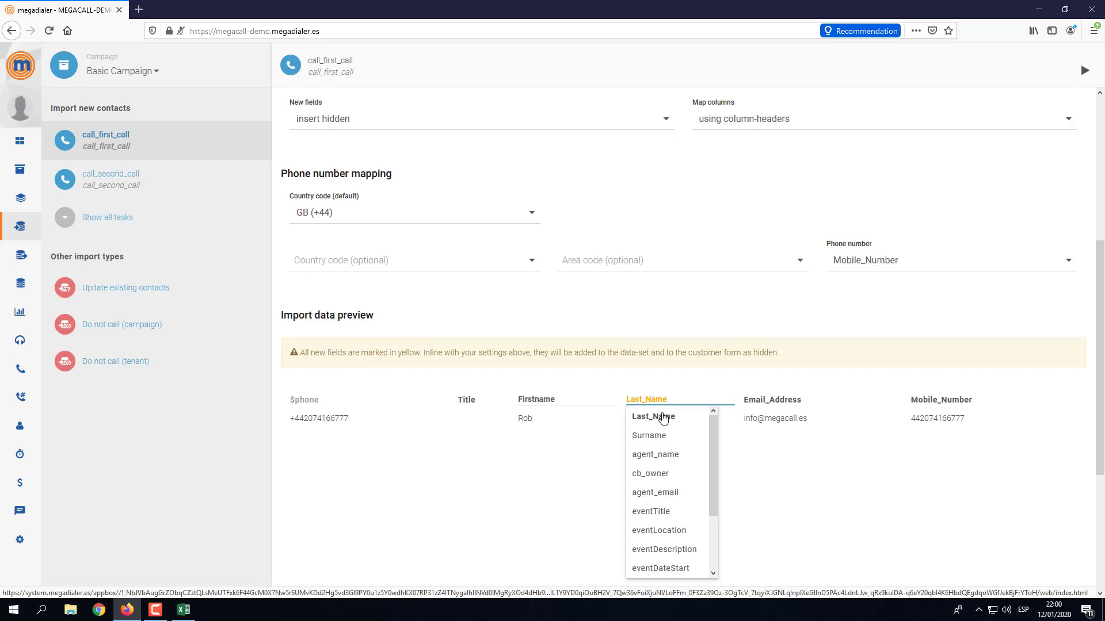
{"action": "left_click", "coordinate": [646, 442]}
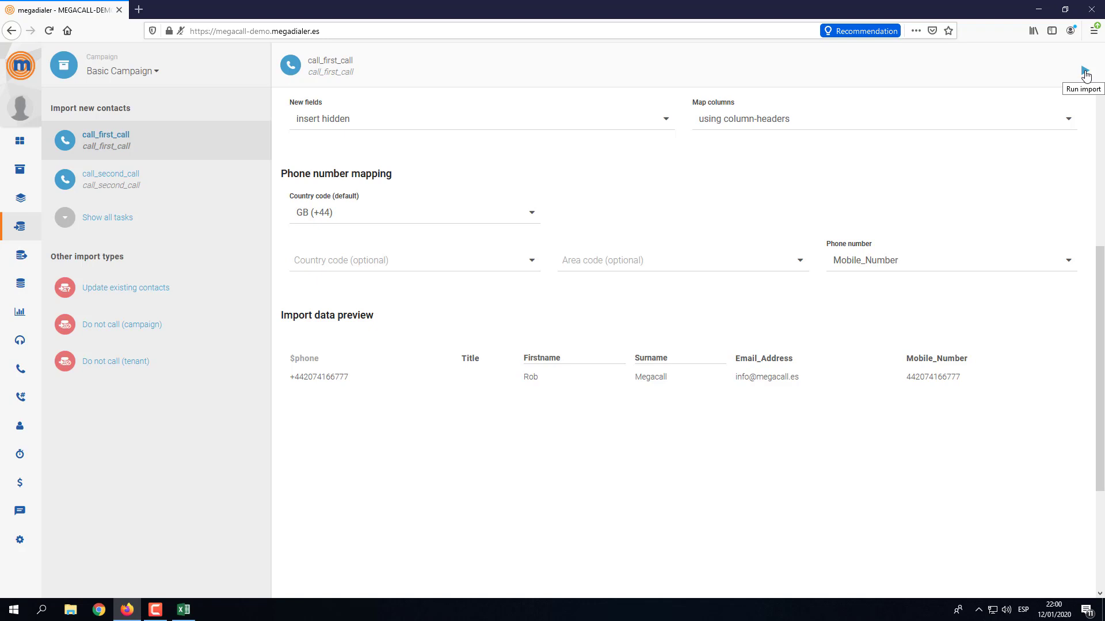
{"action": "left_click", "coordinate": [1085, 72]}
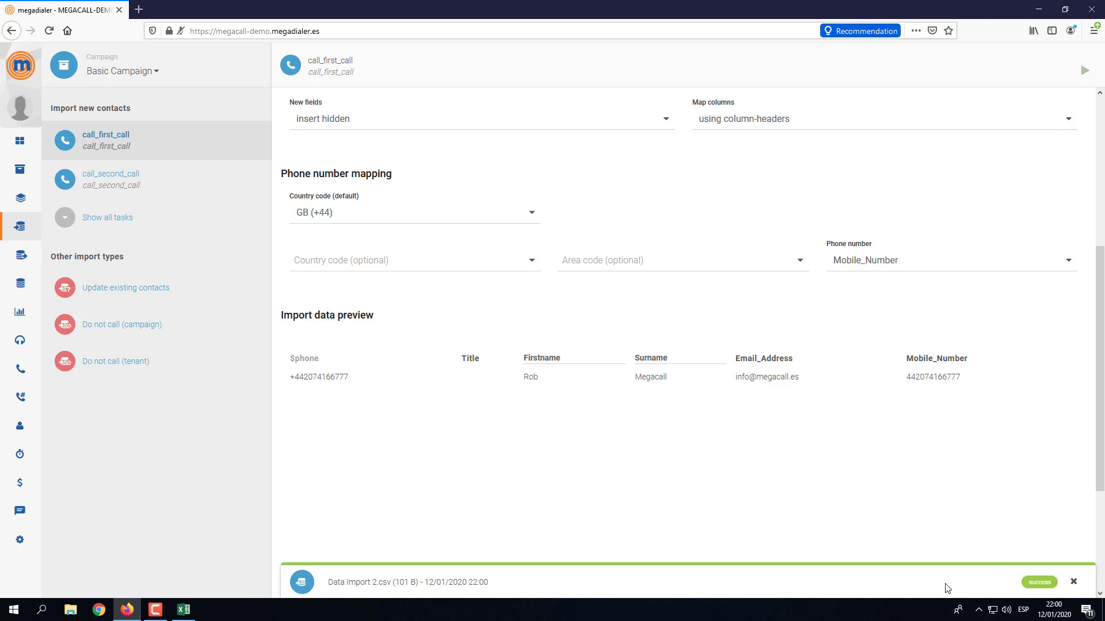
Refresh the task statistics and list all 2 call_first_call contacts.
{"action": "left_click", "coordinate": [1074, 585]}
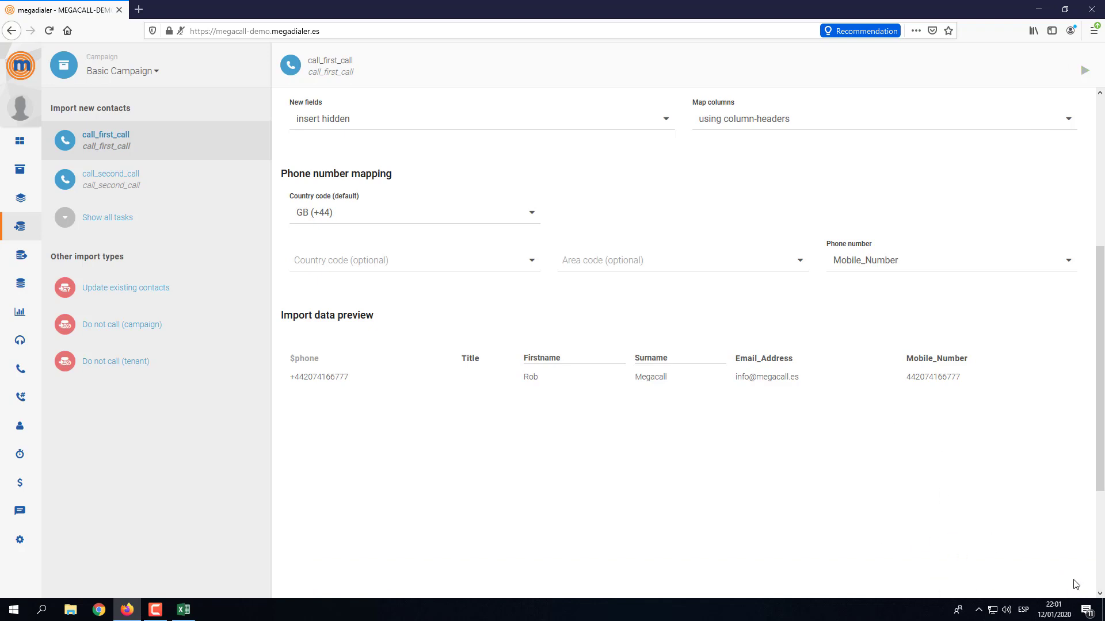
{"action": "left_click", "coordinate": [32, 201]}
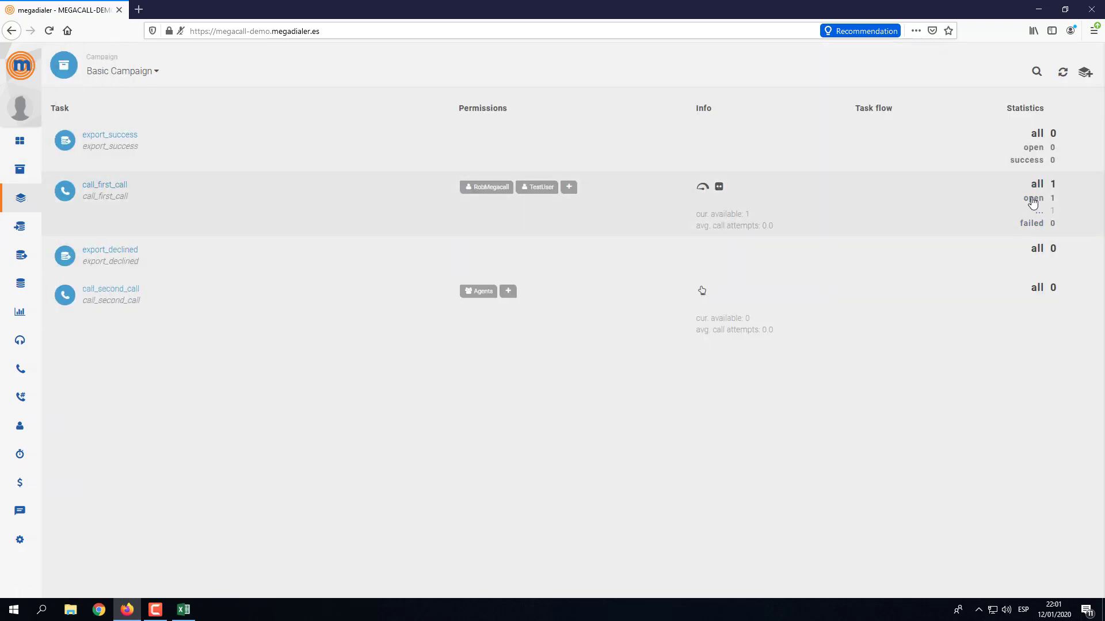
{"action": "left_click", "coordinate": [1062, 75]}
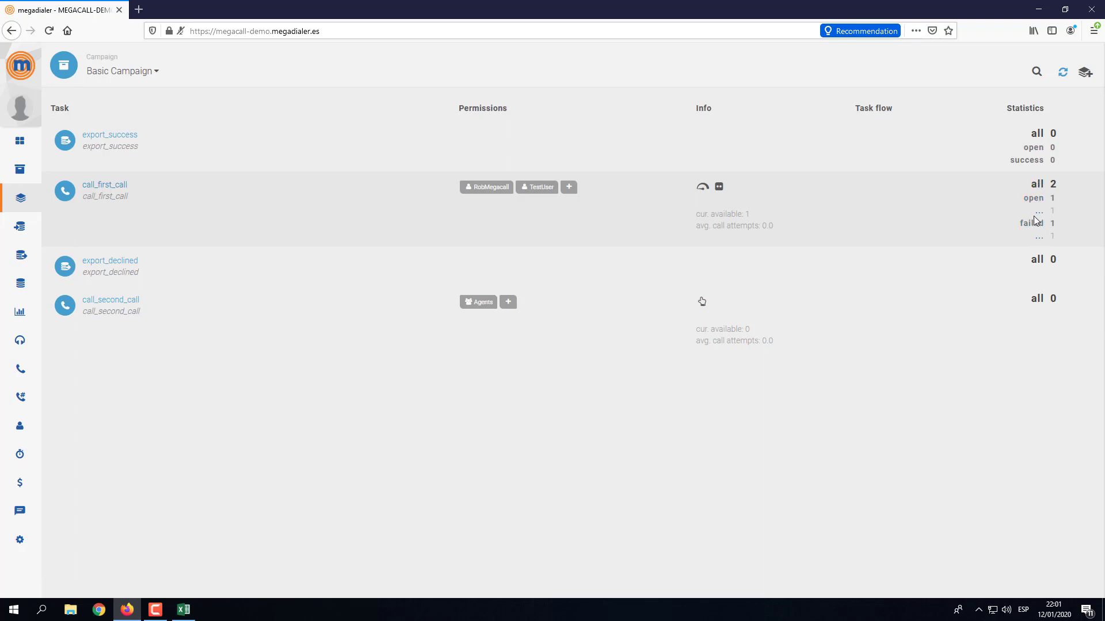
{"action": "left_click", "coordinate": [1037, 185]}
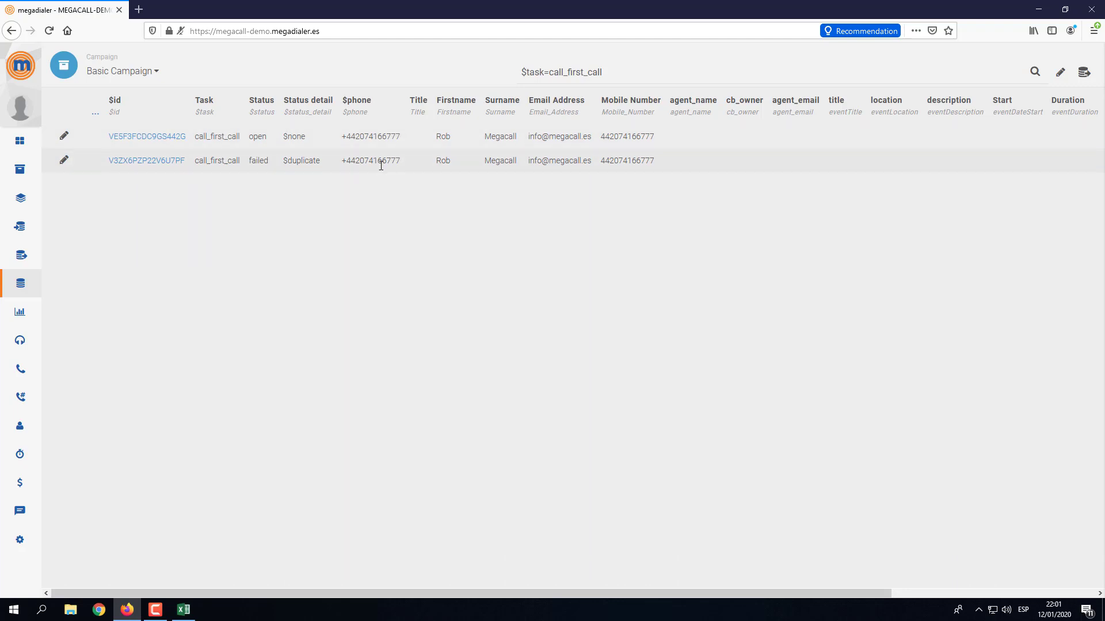
Show system columns and highlight each record's task and status, open versus $duplicate.
{"action": "left_click", "coordinate": [96, 115]}
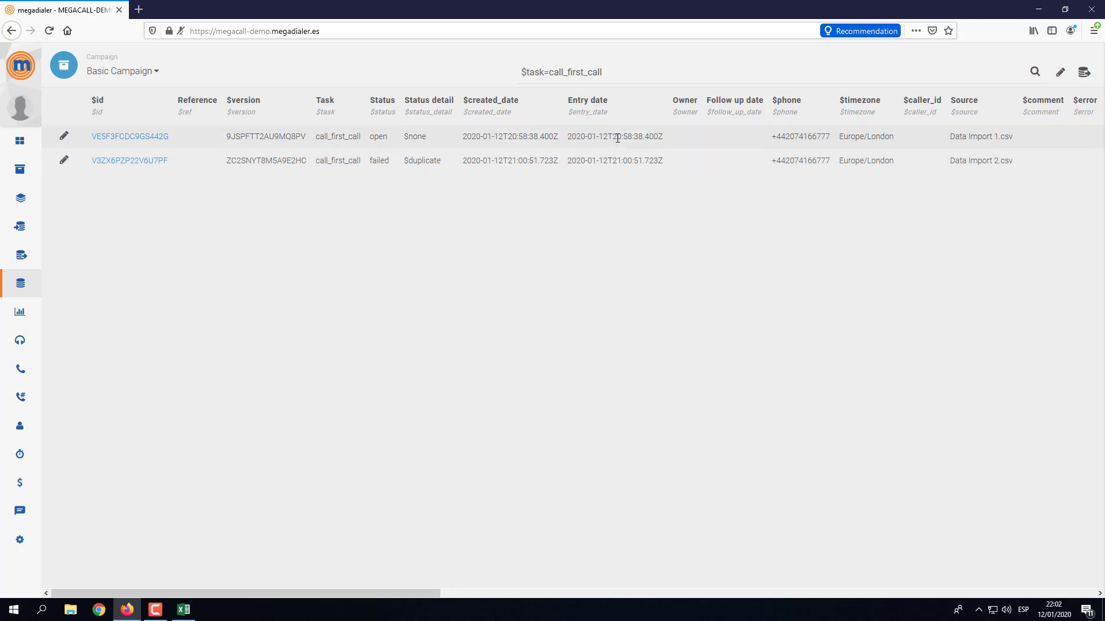
{"action": "left_click_drag", "start_coordinate": [313, 137], "coordinate": [426, 137]}
{"action": "left_click_drag", "start_coordinate": [319, 160], "coordinate": [448, 164]}
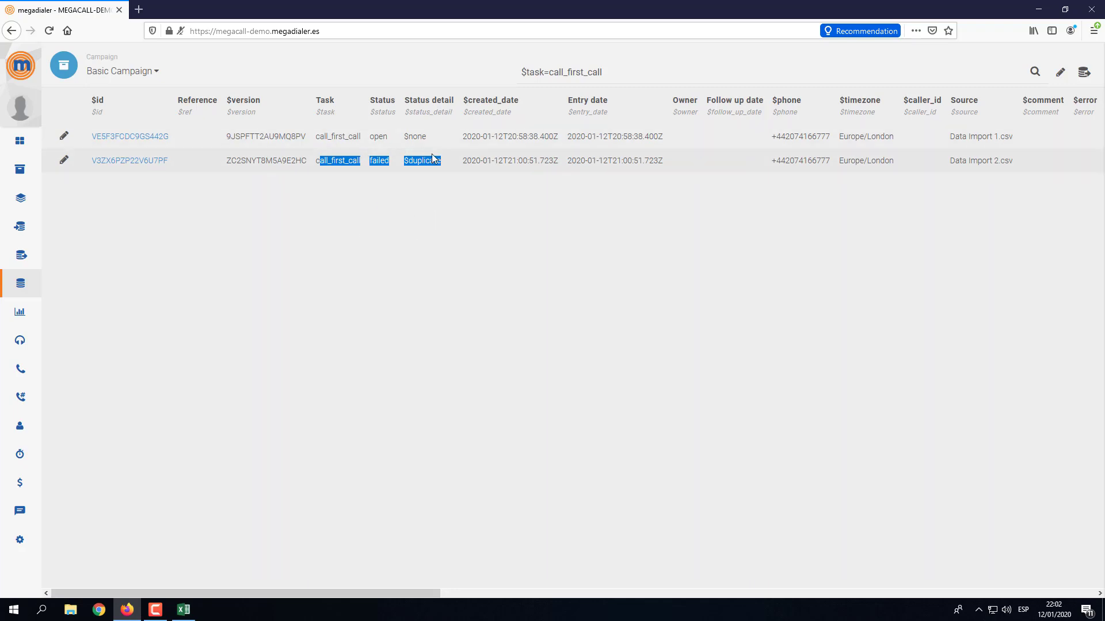
{"action": "mouse_move", "coordinate": [43, 198]}
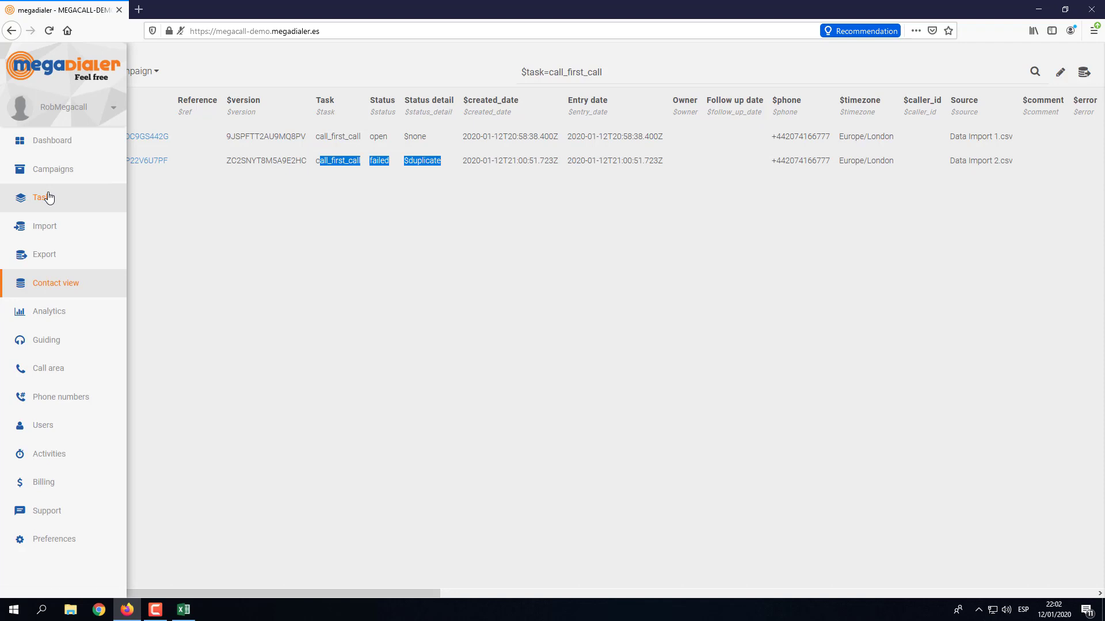
Switch the import target to call_second_call, then to Do not call (campaign).
{"action": "left_click", "coordinate": [45, 229]}
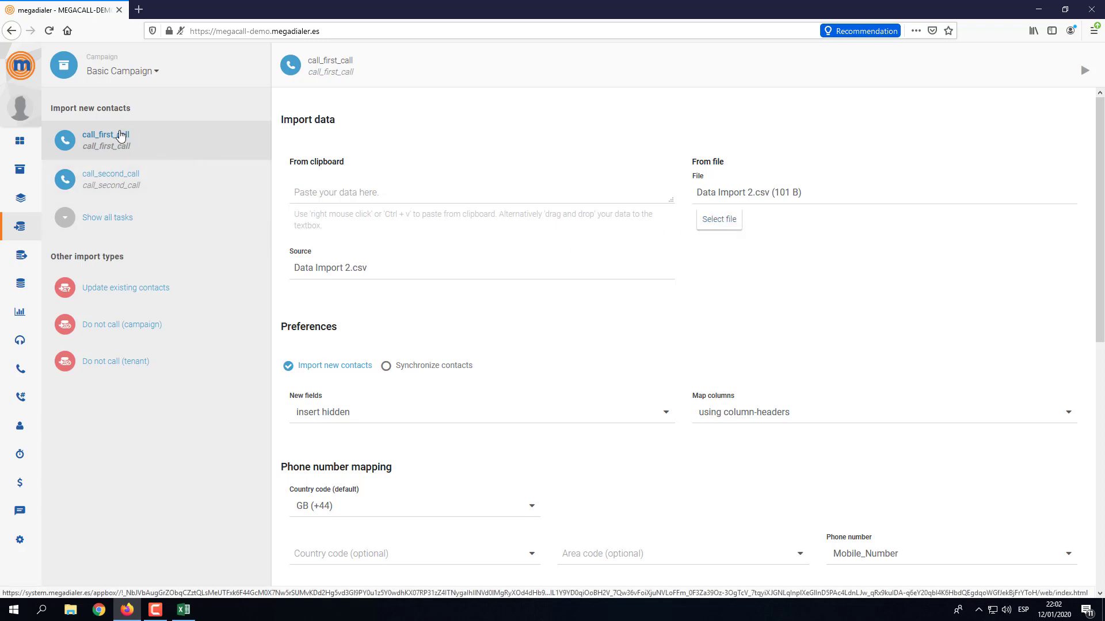
{"action": "left_click", "coordinate": [123, 174]}
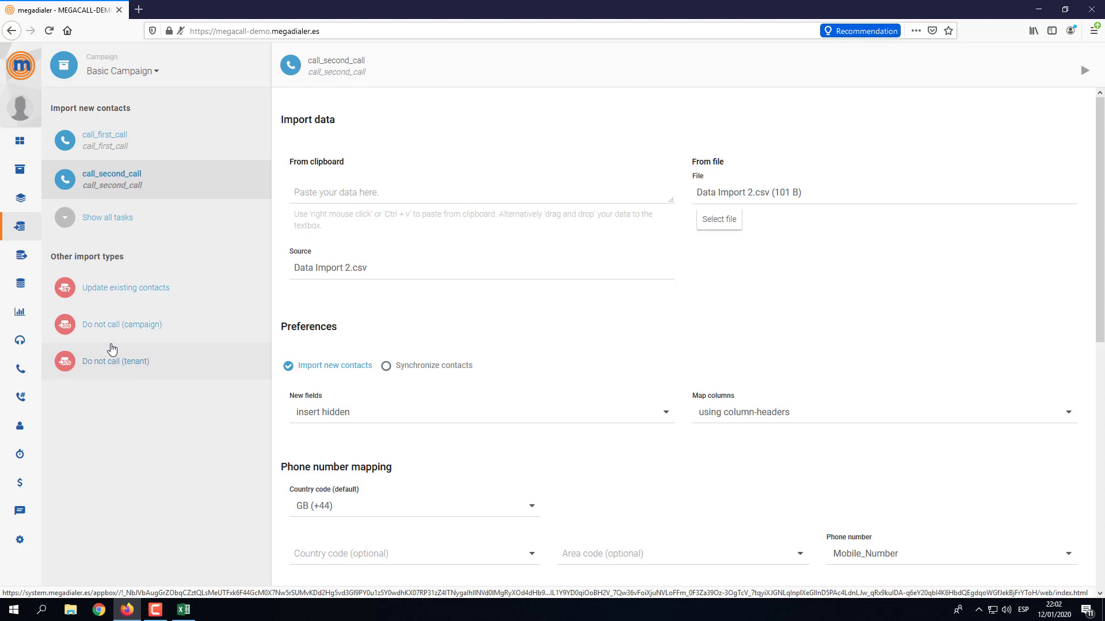
{"action": "left_click", "coordinate": [120, 329]}
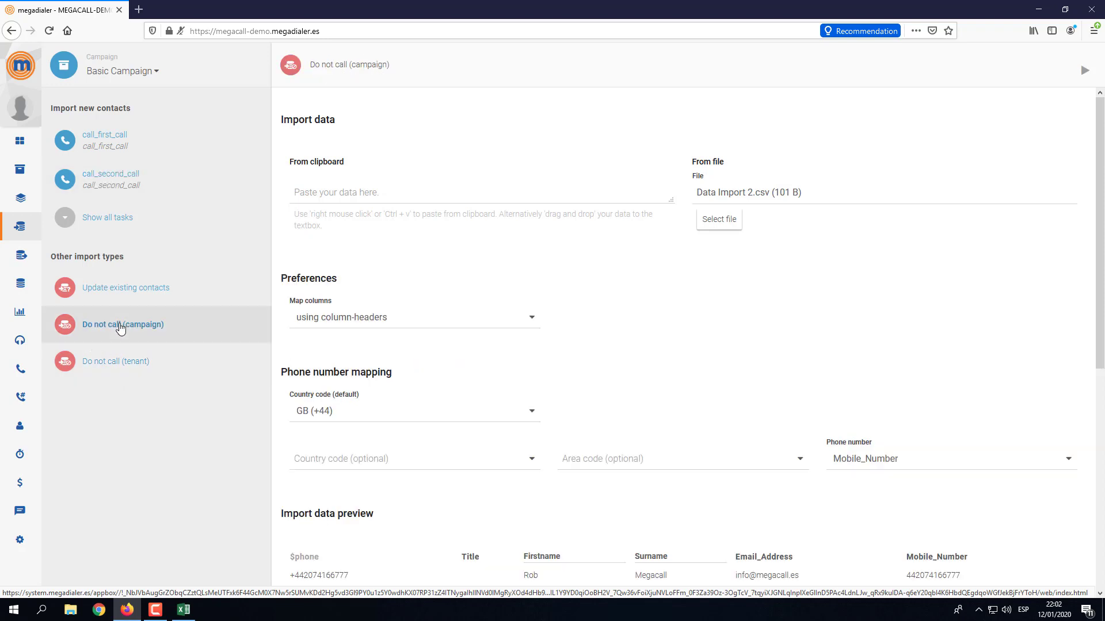